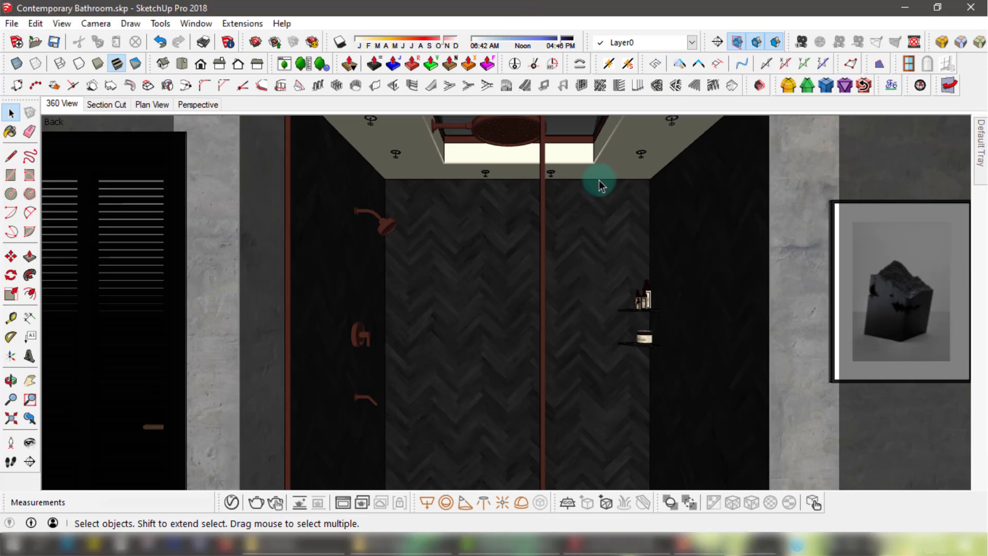
# - Pin the Default Tray so it stays open and expand its list of layers
pyautogui.moveTo(980, 144)
pyautogui.click(952, 121)
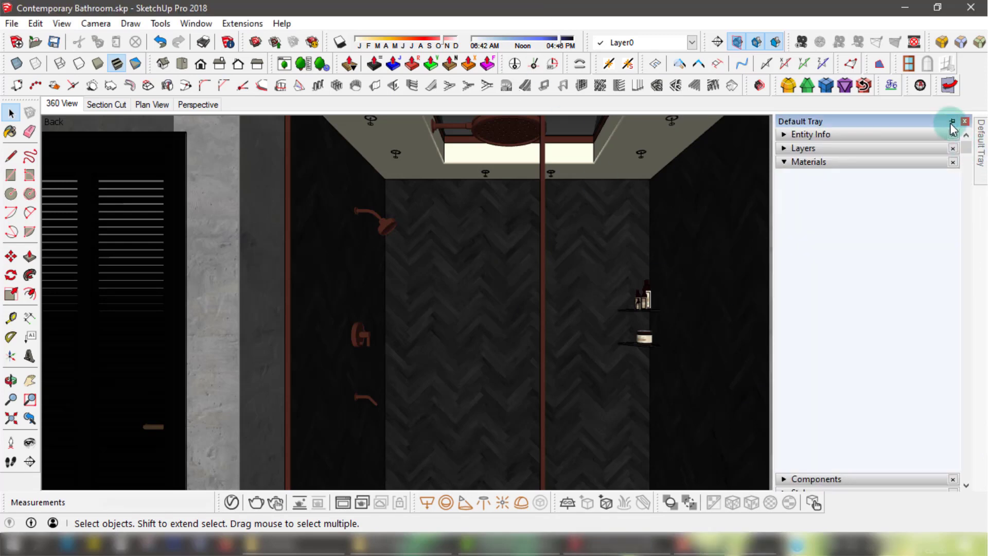
pyautogui.click(818, 149)
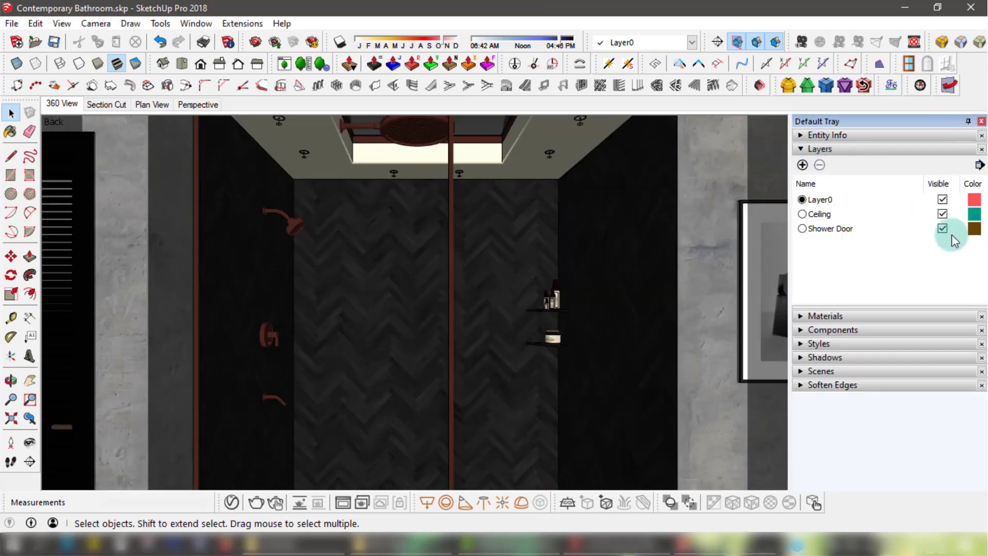
# - Turn the Ceiling layer's visibility off to view the bathroom interior from above and turn it back on
pyautogui.click(942, 213)
pyautogui.moveTo(485, 276); pyautogui.dragTo(438, 326, button='middle')
pyautogui.scroll(-3, 630, 389)
pyautogui.scroll(2, 463, 301)
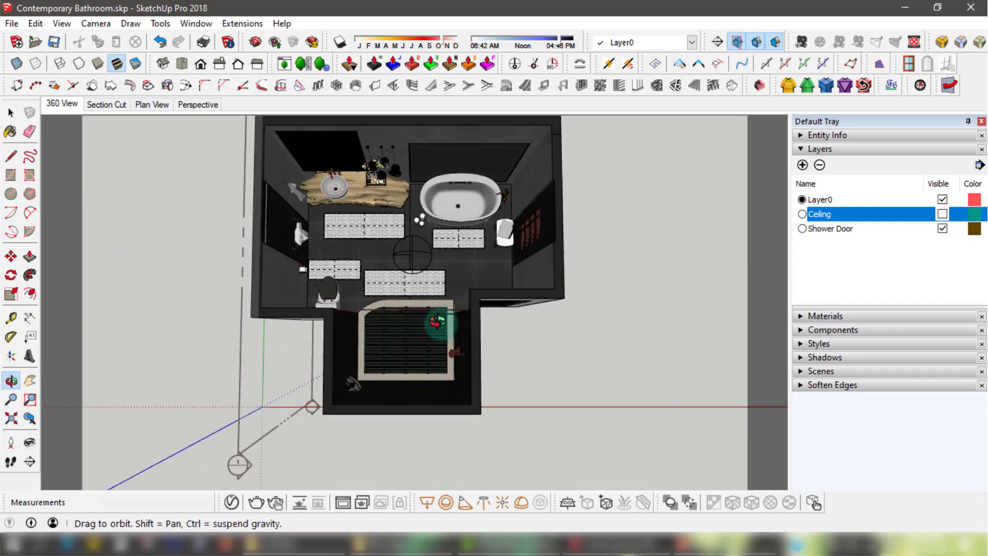
pyautogui.click(943, 215)
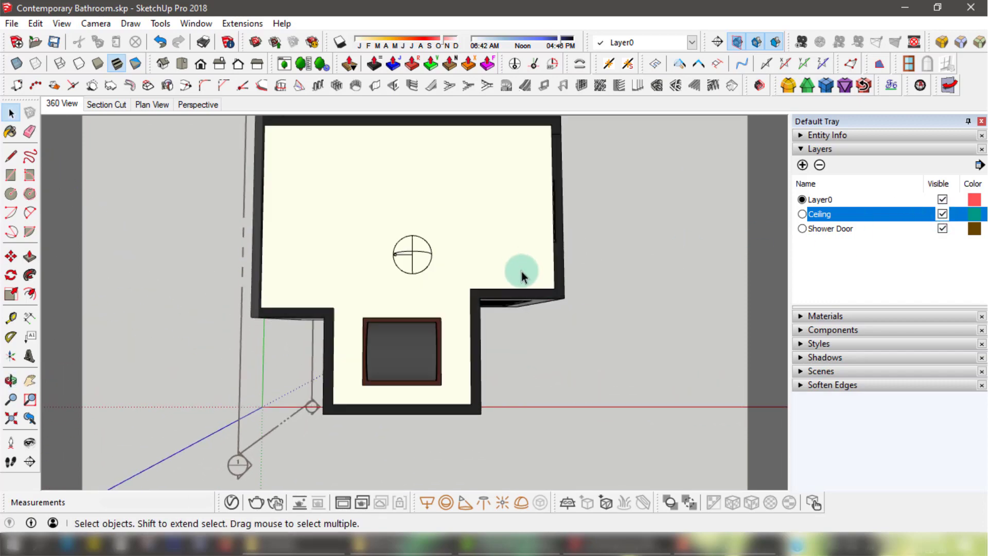
# - Hide the ceiling group that covers the bathroom, including its skylight
pyautogui.moveTo(519, 270); pyautogui.dragTo(355, 126, button='middle')
pyautogui.click(533, 223)
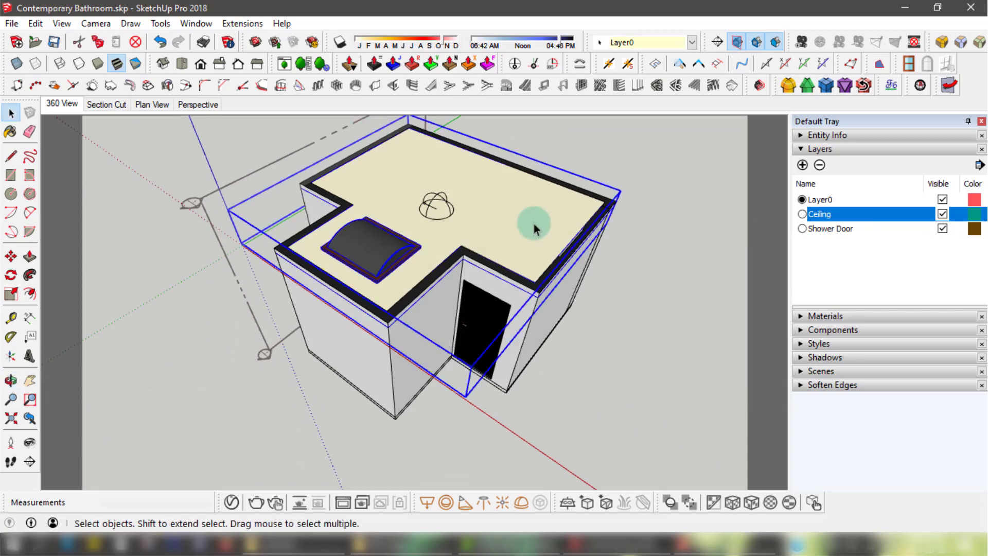
pyautogui.rightClick(533, 224)
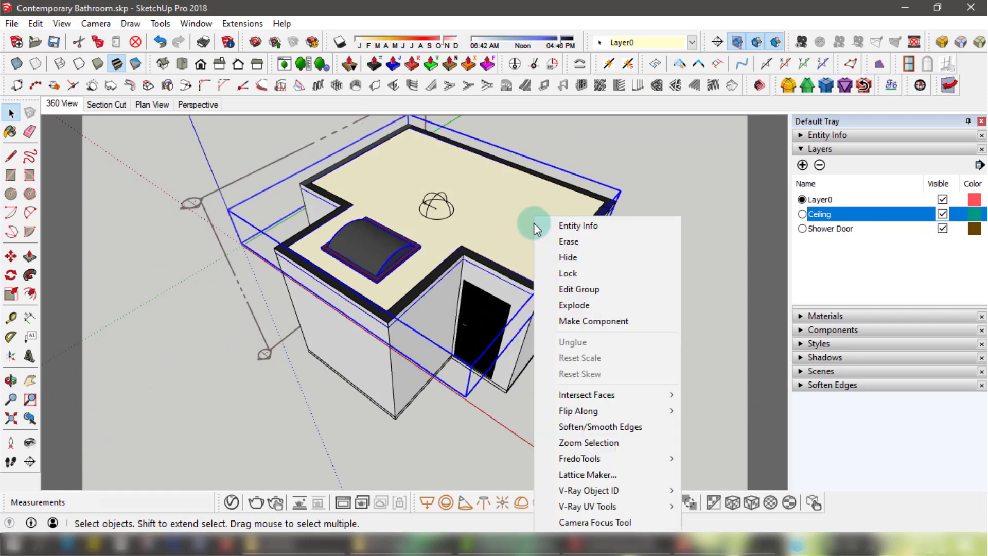
pyautogui.click(562, 260)
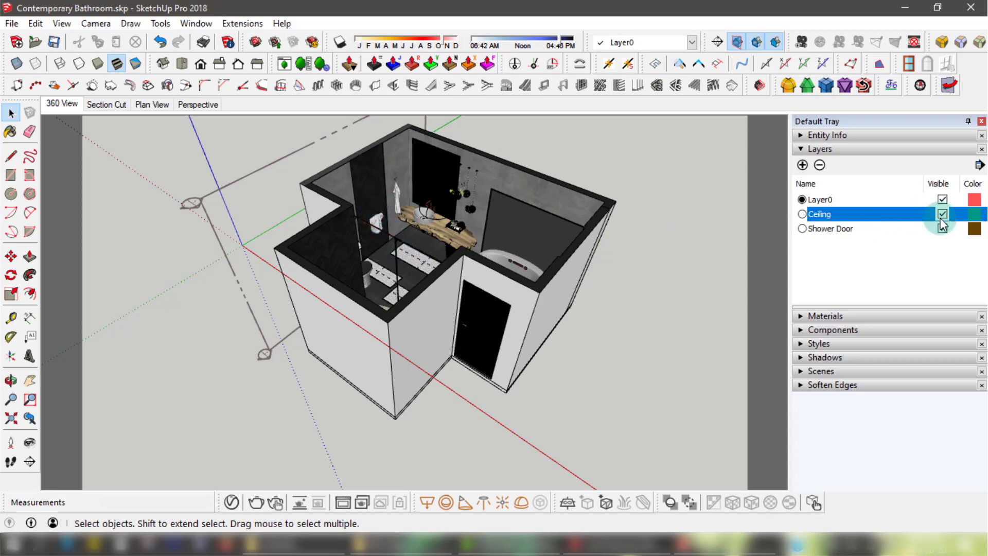
pyautogui.click(428, 246)
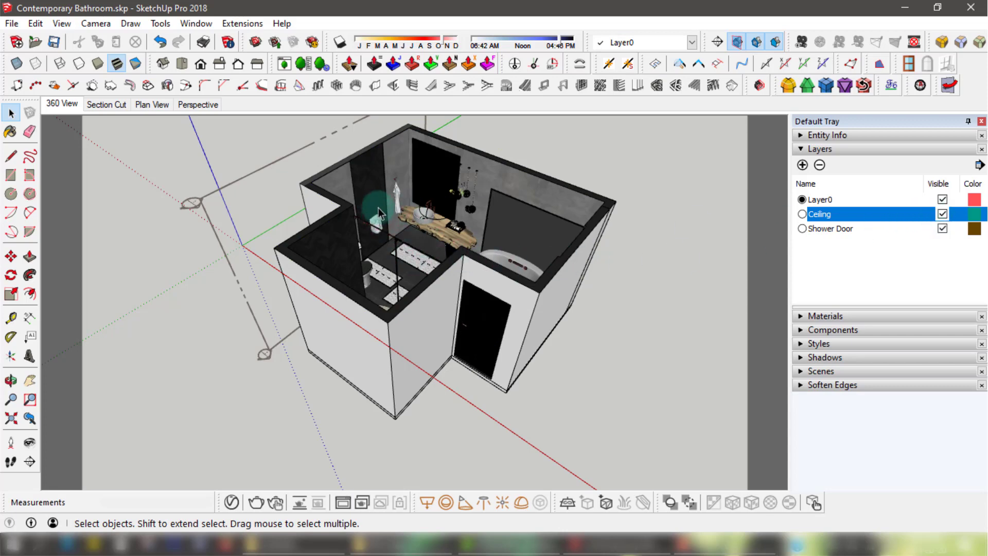
# - Hide the circular dome-shaped component at the middle of the bathroom
pyautogui.moveTo(378, 208); pyautogui.dragTo(536, 353, button='middle')
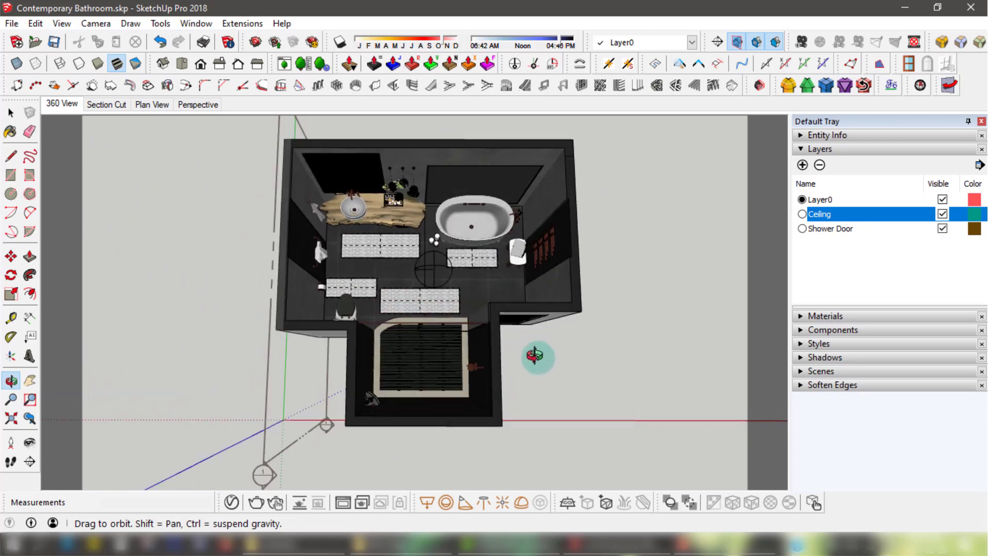
pyautogui.click(434, 271)
pyautogui.rightClick(434, 271)
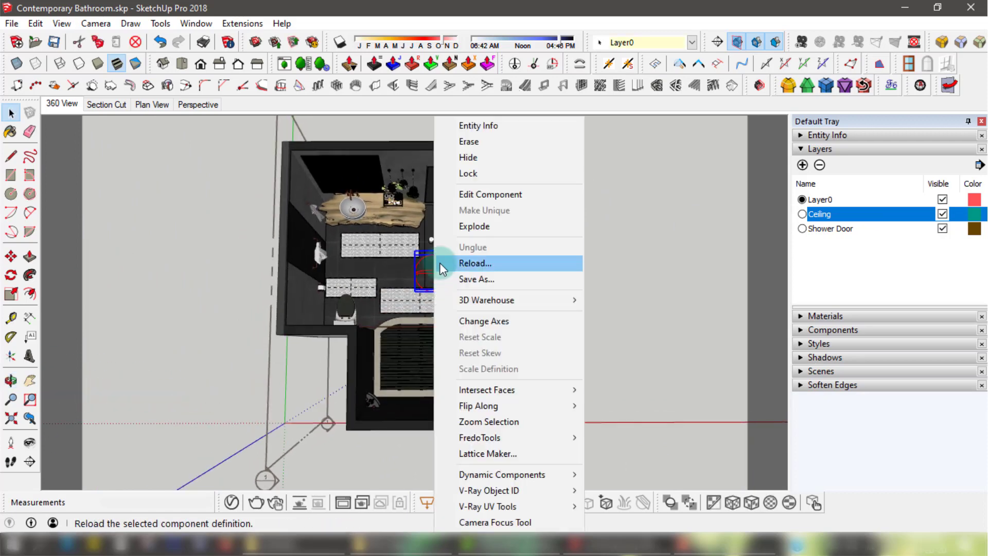
pyautogui.click(480, 158)
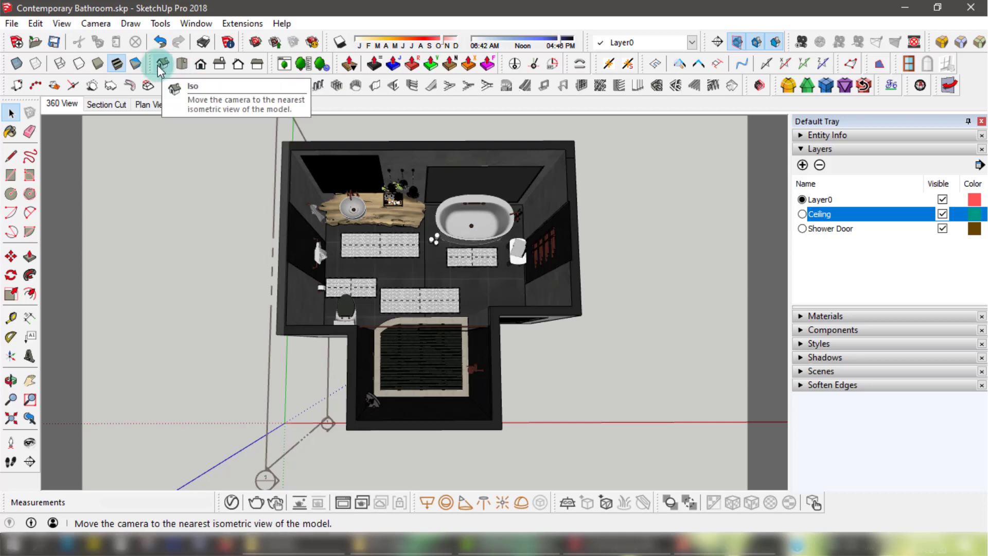
# - Set the camera to the standard top view of the bathroom model
pyautogui.moveTo(155, 63); pyautogui.dragTo(89, 277)
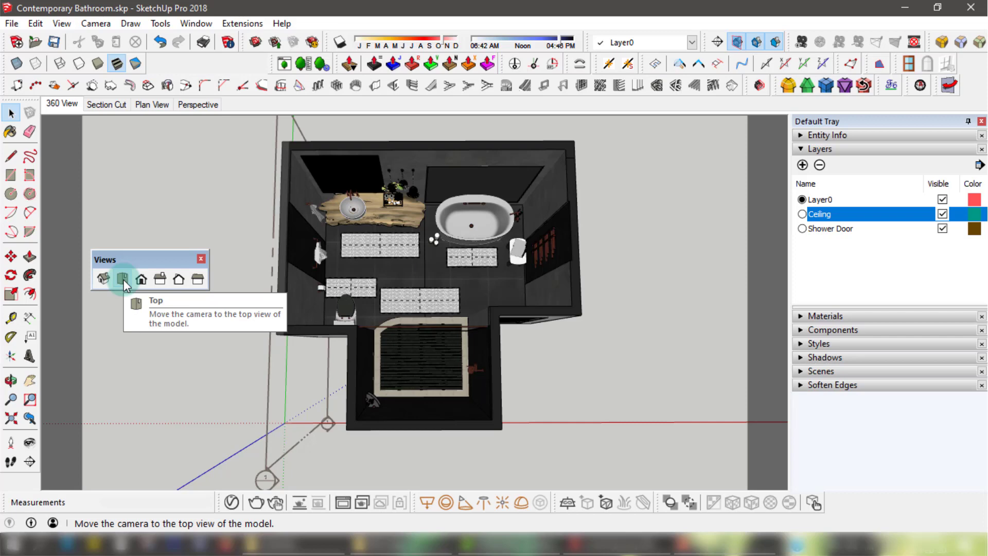
pyautogui.click(123, 281)
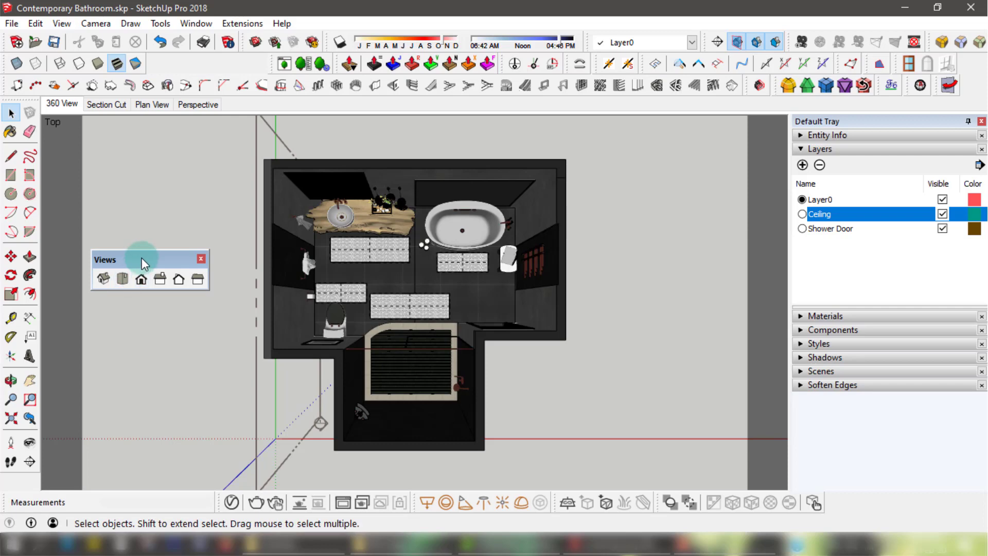
pyautogui.moveTo(141, 259); pyautogui.dragTo(198, 40)
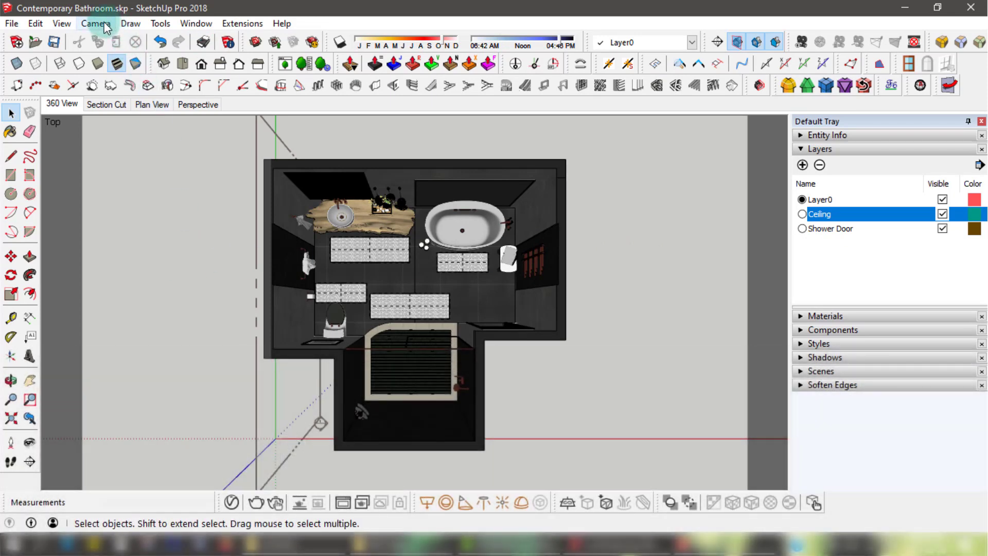
# - Switch the top view's camera to parallel projection to show the bathroom as a flat plan
pyautogui.click(104, 25)
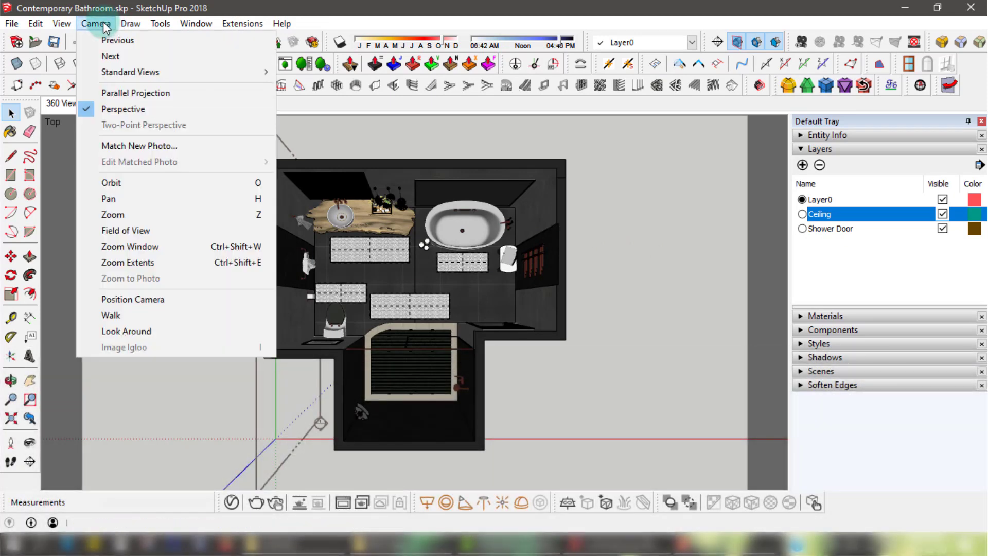
pyautogui.click(138, 93)
pyautogui.scroll(2, 419, 307)
pyautogui.scroll(2, 419, 307)
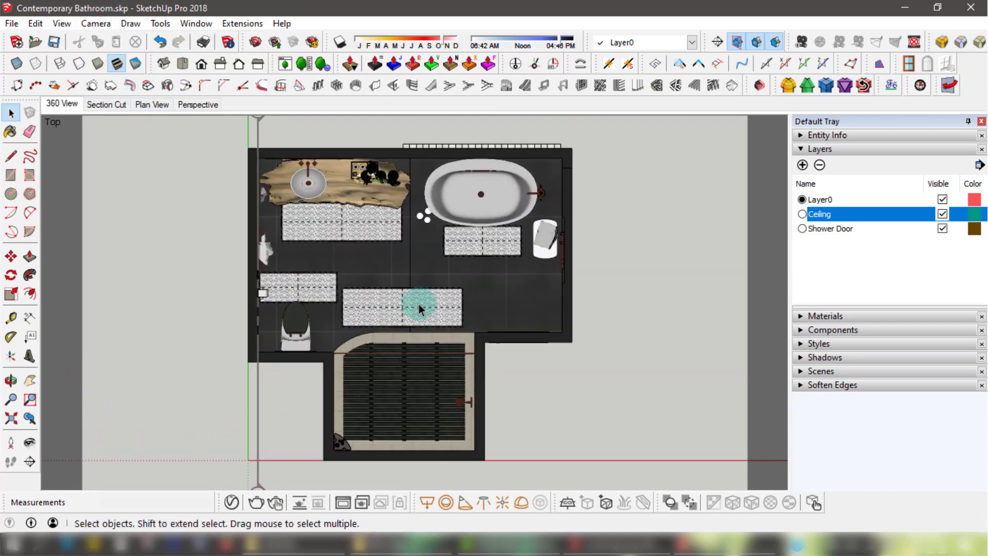
pyautogui.scroll(1, 420, 308)
pyautogui.keyDown('shift'); pyautogui.moveTo(418, 304); pyautogui.dragTo(443, 299, button='middle'); pyautogui.keyUp('shift')
pyautogui.press('space')
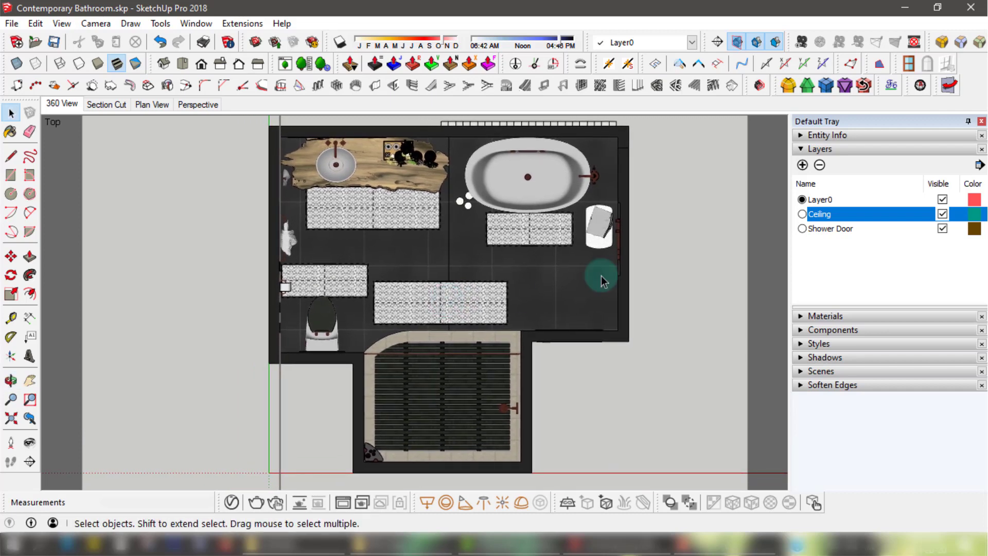
# - Turn off the display of section planes in the bathroom plan
pyautogui.click(739, 43)
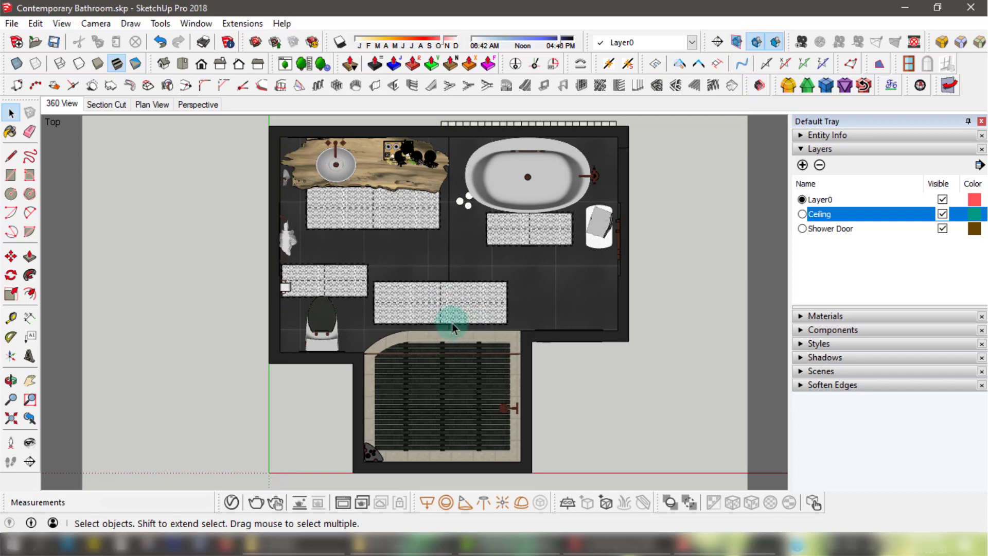
pyautogui.scroll(1, 452, 322)
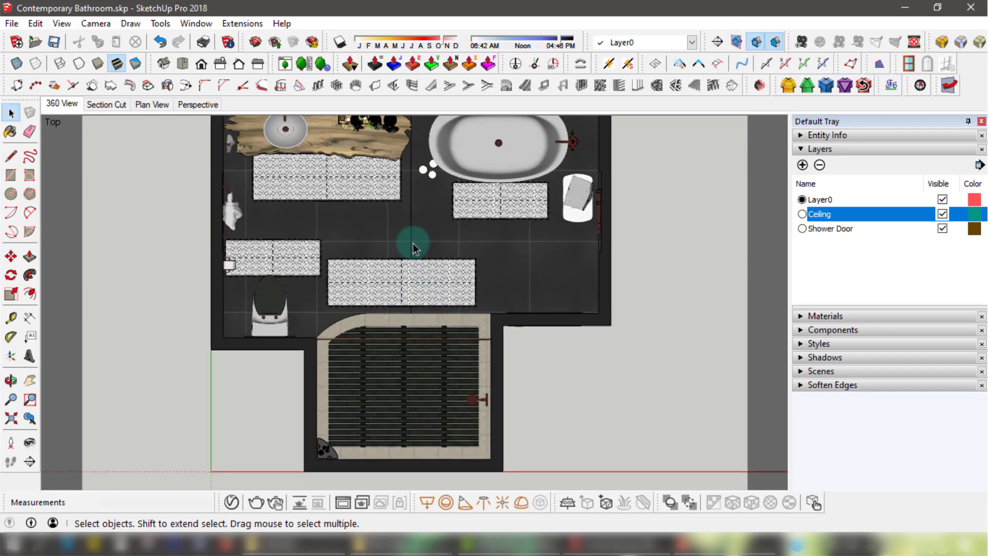
pyautogui.keyDown('shift'); pyautogui.moveTo(408, 243); pyautogui.dragTo(472, 260, button='middle'); pyautogui.keyUp('shift')
pyautogui.scroll(-1, 478, 263)
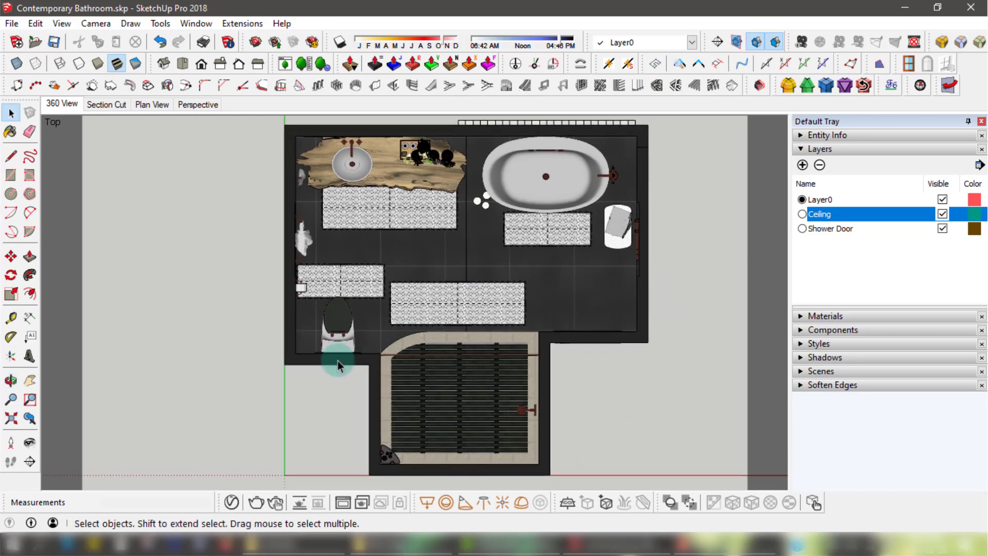
# - Switch the camera of the top view back to perspective projection
pyautogui.click(95, 24)
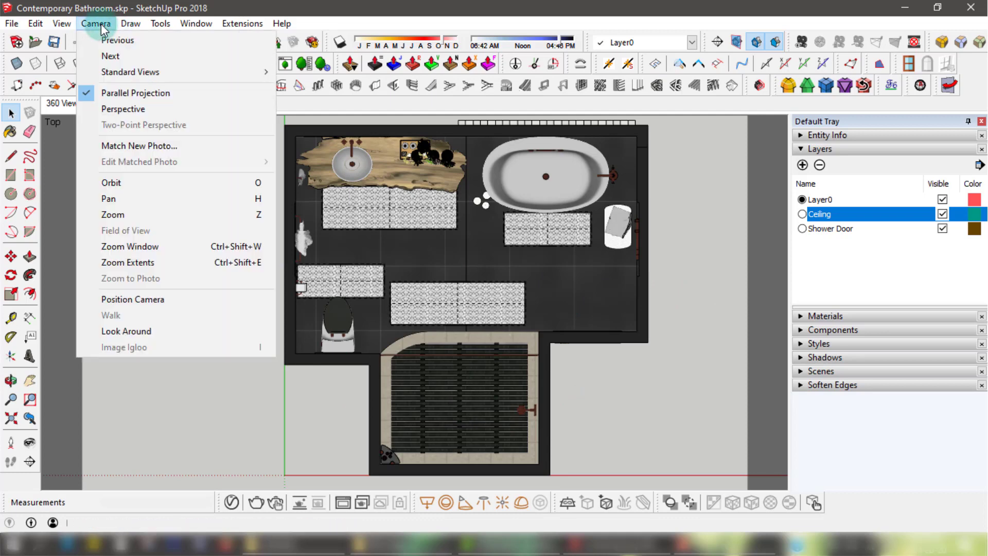
pyautogui.click(129, 108)
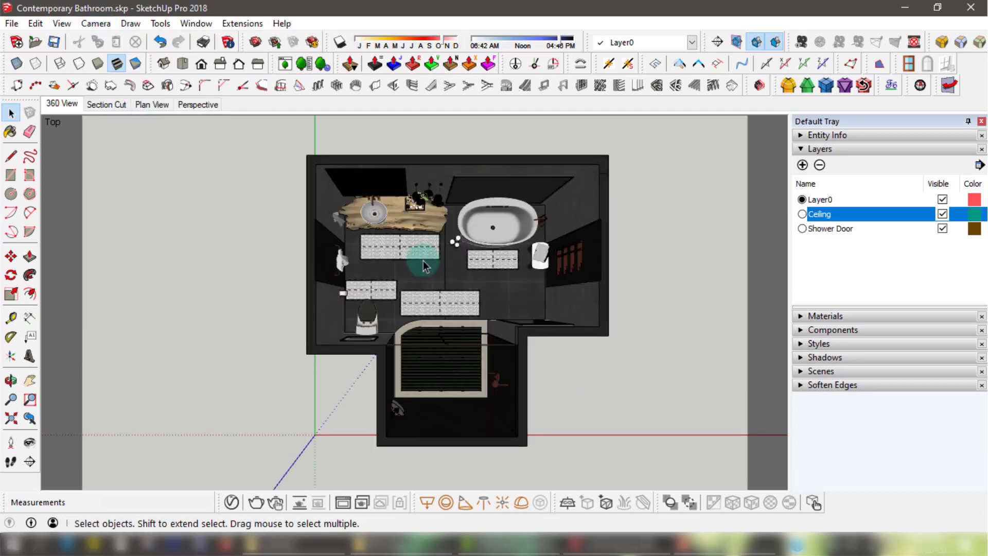
pyautogui.scroll(3, 481, 272)
pyautogui.moveTo(479, 281); pyautogui.dragTo(458, 278, button='middle')
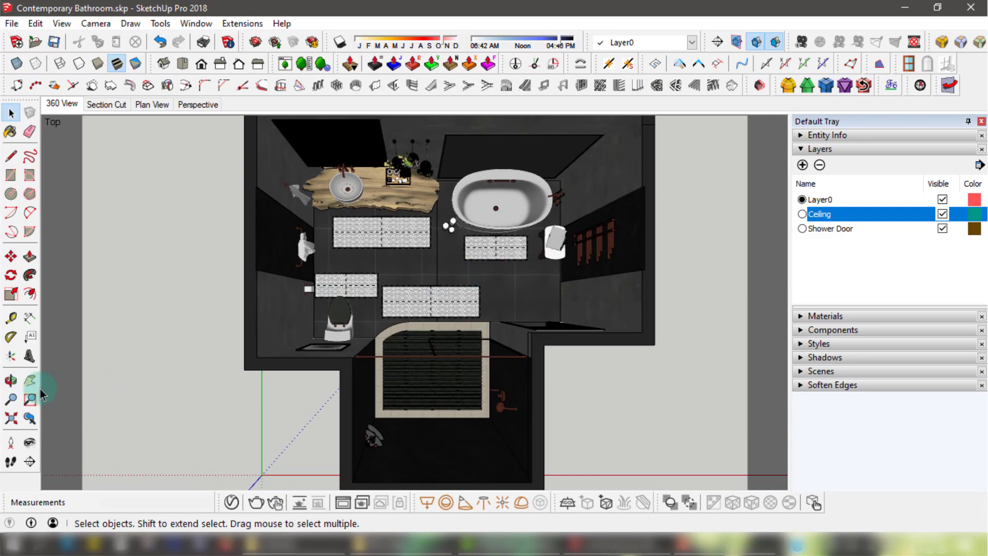
# - Set the perspective camera's field of view to 10 degrees and fit the whole bathroom plan in view
pyautogui.click(10, 398)
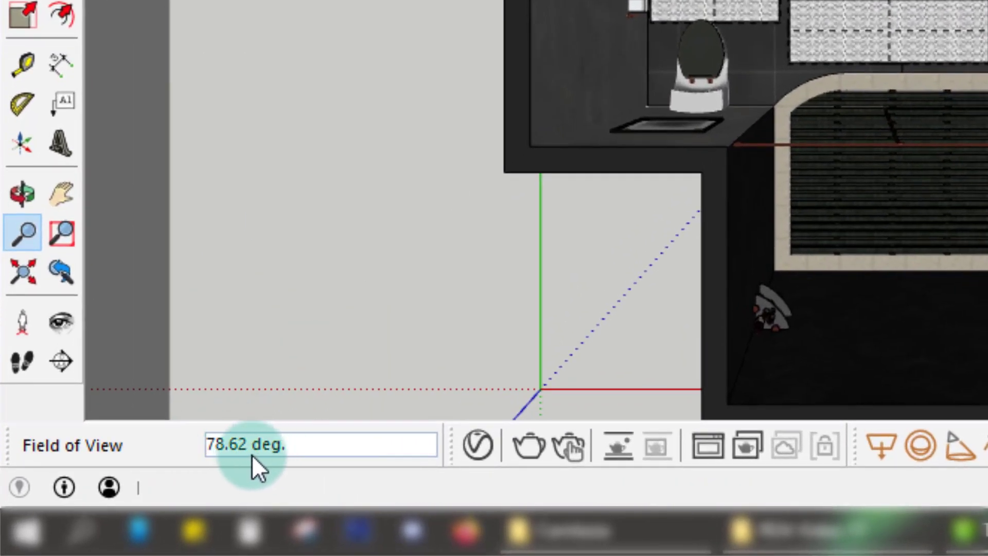
pyautogui.write('10')
pyautogui.press('Return')
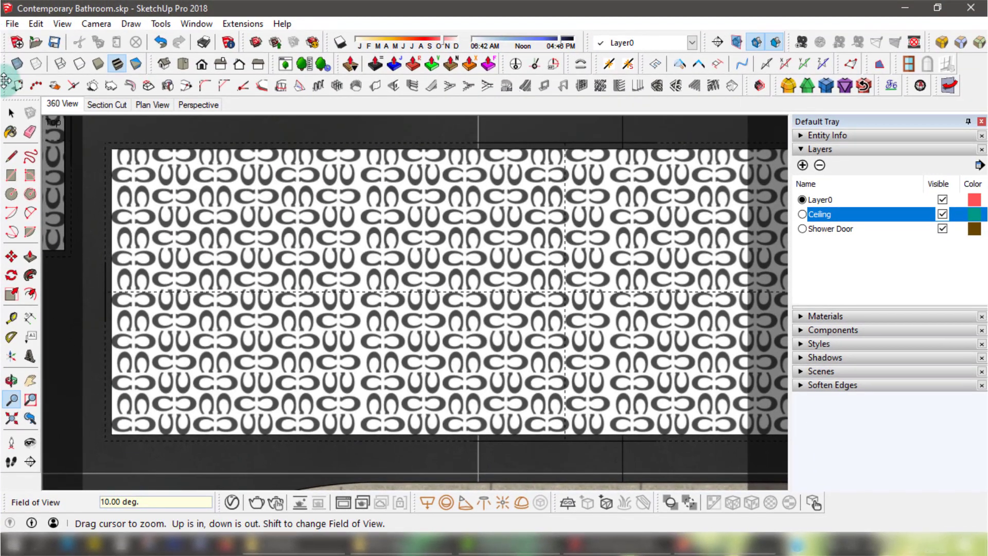
pyautogui.press('space')
pyautogui.scroll(-5, 491, 318)
pyautogui.scroll(-5, 486, 320)
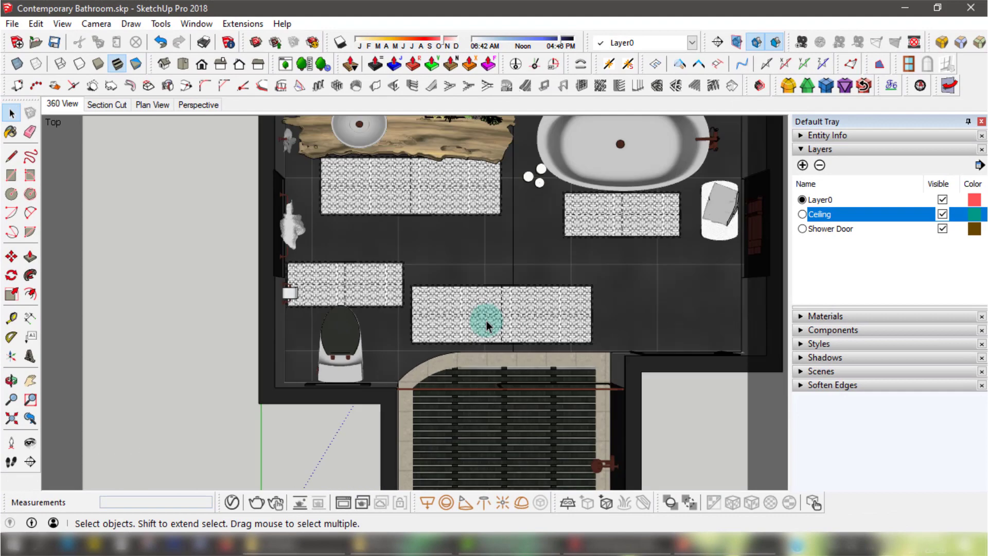
pyautogui.keyDown('shift'); pyautogui.moveTo(509, 299); pyautogui.dragTo(487, 305, button='middle'); pyautogui.keyUp('shift')
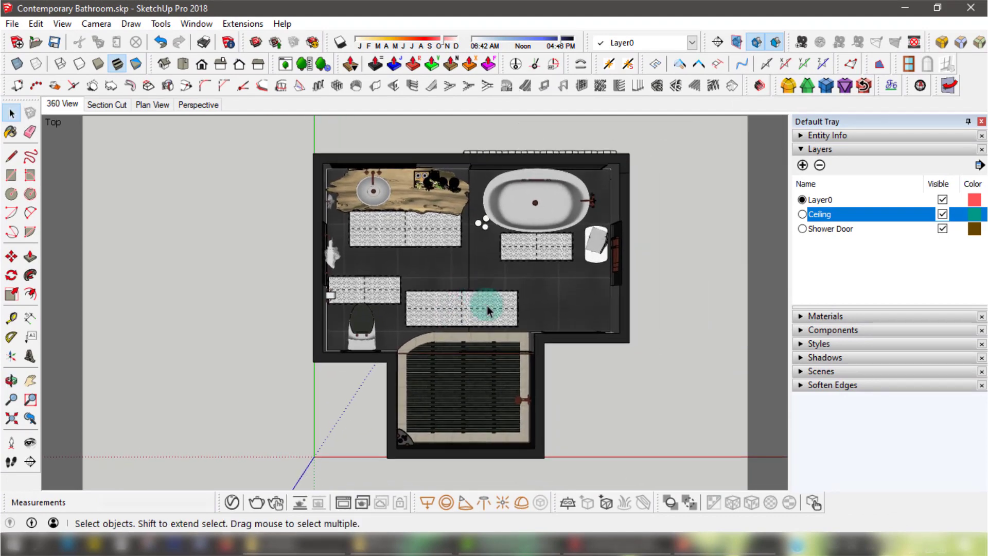
pyautogui.scroll(1, 523, 284)
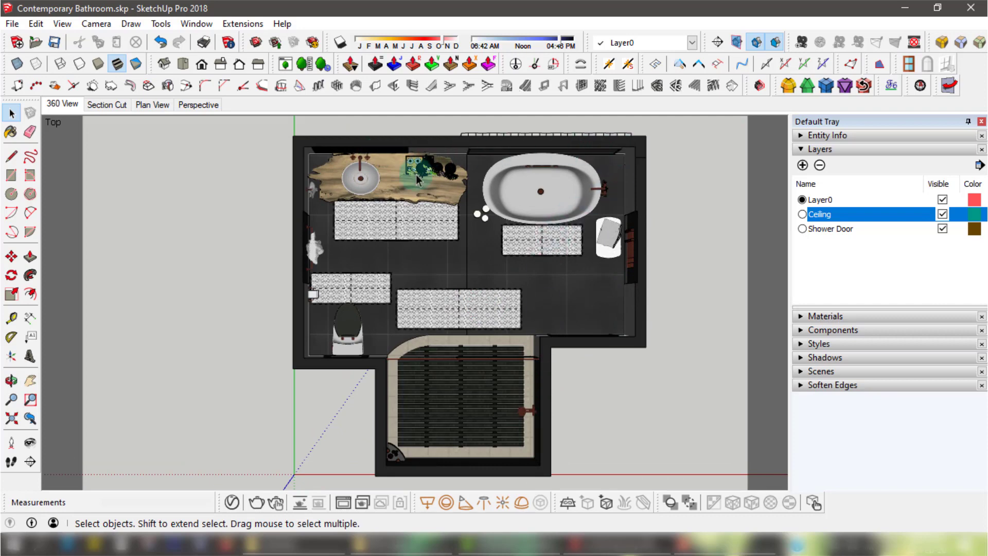
# - Set the camera's field of view to 70 degrees to compare the wide-angle top view of the bathroom
pyautogui.click(11, 399)
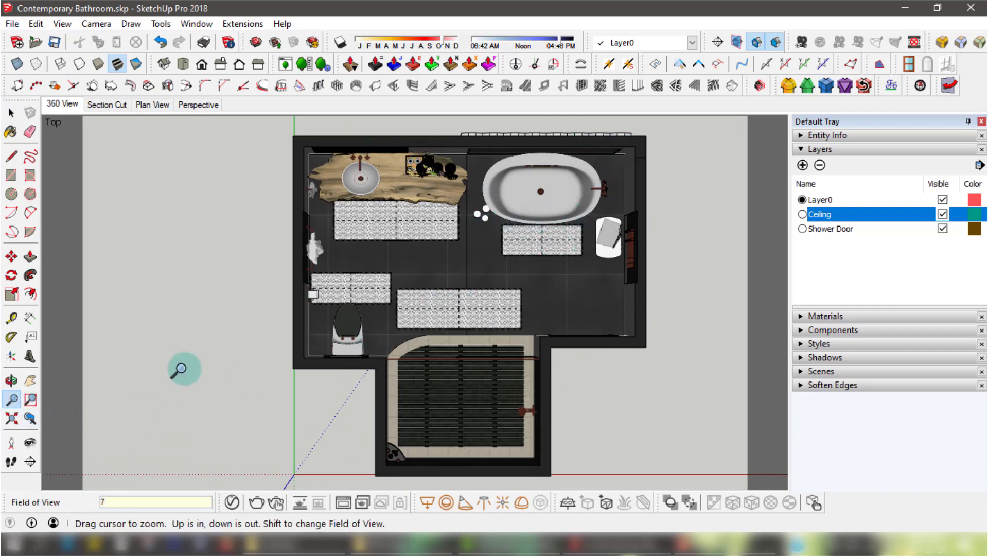
pyautogui.write('70')
pyautogui.press('Return')
pyautogui.scroll(5, 415, 313)
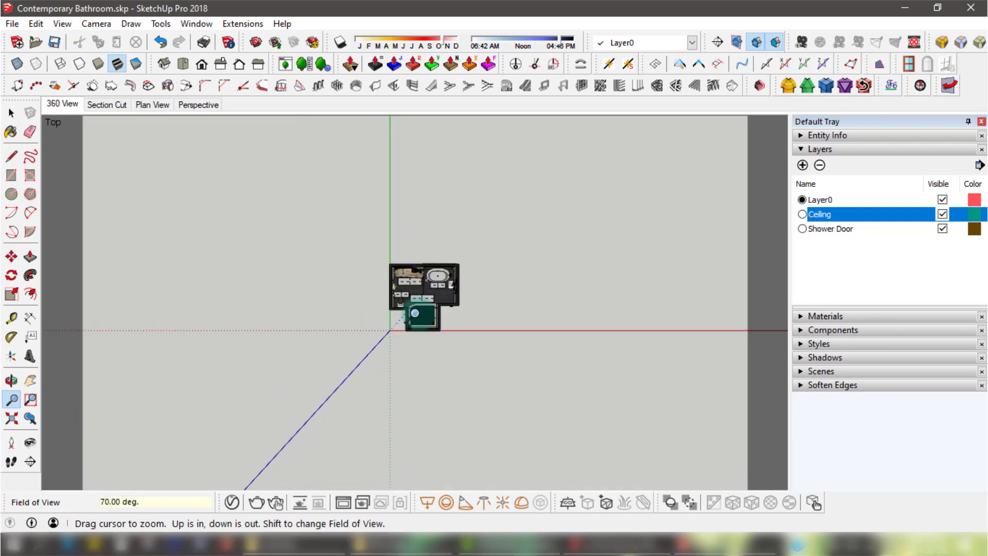
pyautogui.scroll(5, 415, 312)
pyautogui.keyDown('shift'); pyautogui.moveTo(449, 226); pyautogui.dragTo(432, 262, button='middle'); pyautogui.keyUp('shift')
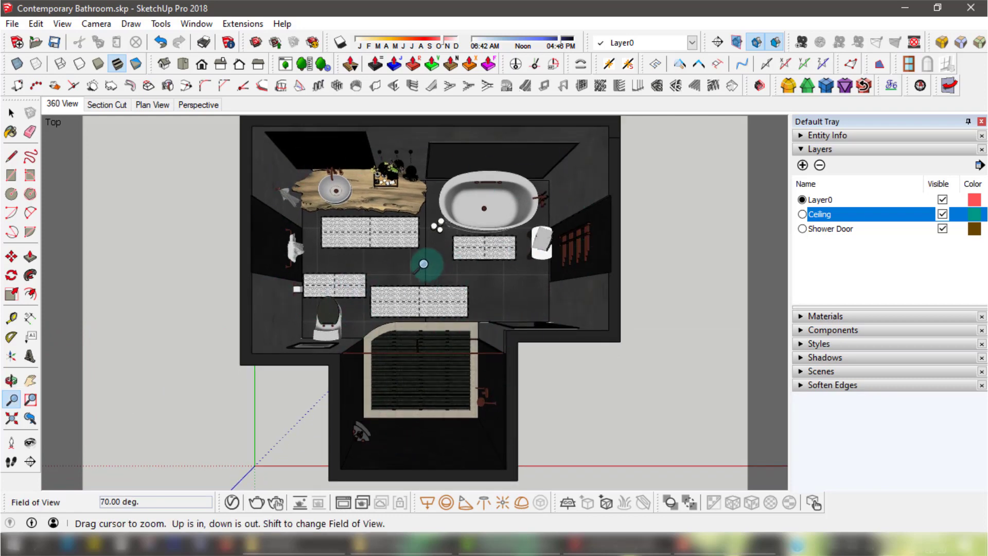
# - Return the field of view to 10 degrees and frame the complete bathroom plan for rendering
pyautogui.write('10')
pyautogui.press('Return')
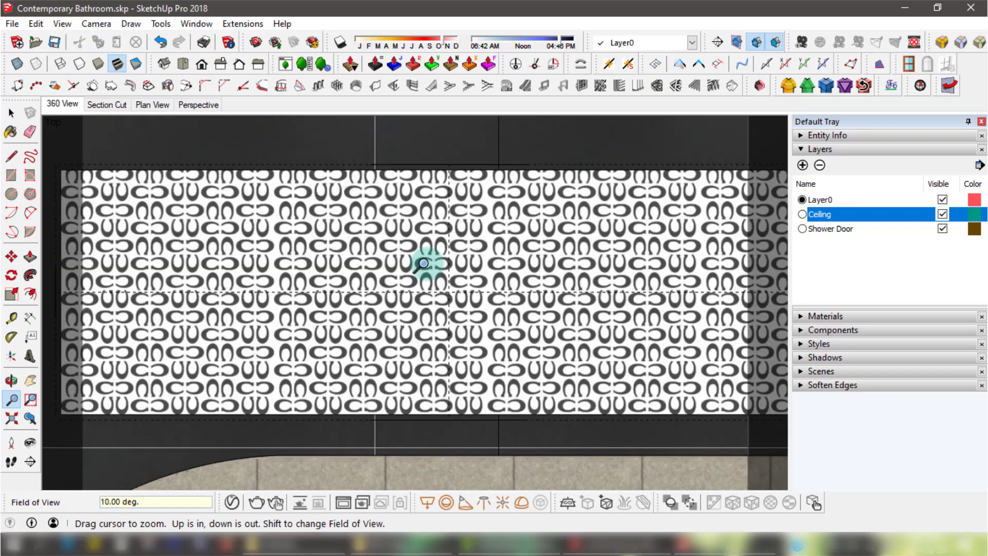
pyautogui.click(11, 113)
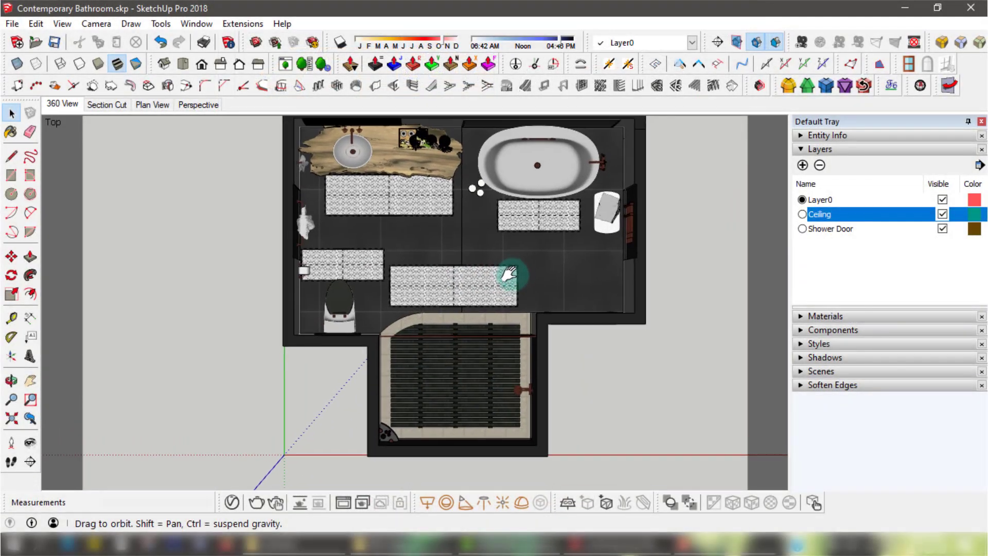
pyautogui.keyDown('shift'); pyautogui.moveTo(509, 274); pyautogui.dragTo(512, 286, button='middle'); pyautogui.keyUp('shift')
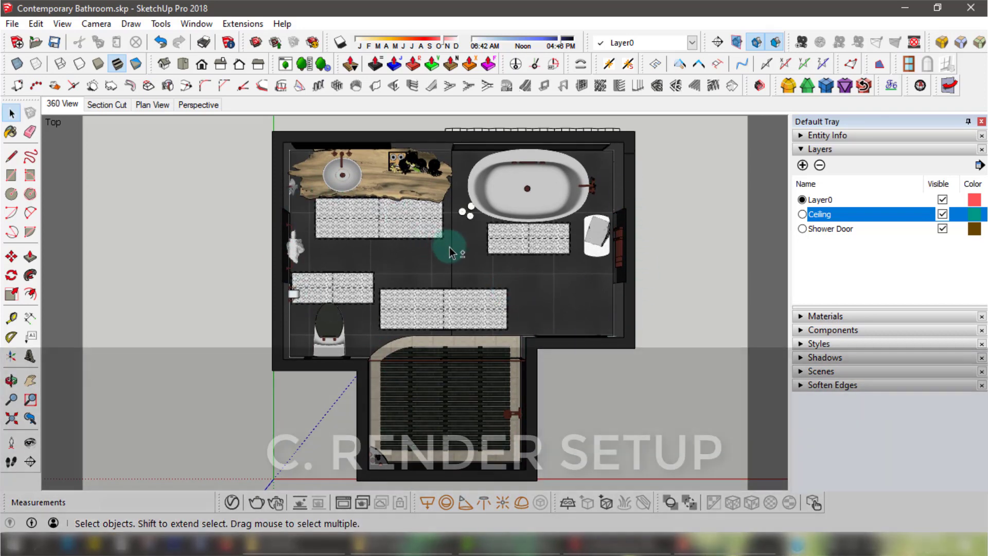
pyautogui.keyDown('shift'); pyautogui.moveTo(445, 252); pyautogui.dragTo(436, 241, button='middle'); pyautogui.keyUp('shift')
pyautogui.press('space')
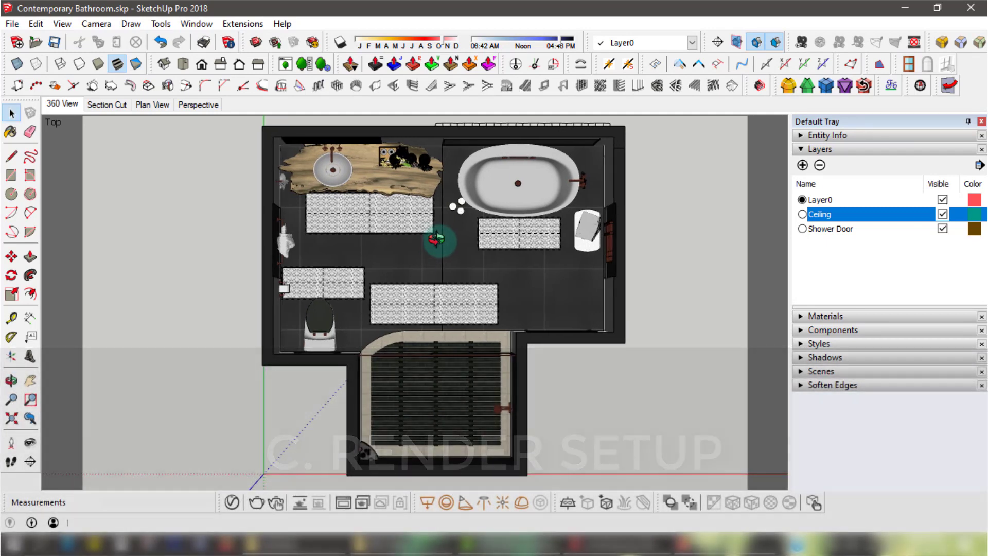
# - Set the V-Ray render output's aspect ratio to 1:1 - Square
pyautogui.click(231, 502)
pyautogui.moveTo(810, 42); pyautogui.dragTo(748, 30)
pyautogui.click(780, 54)
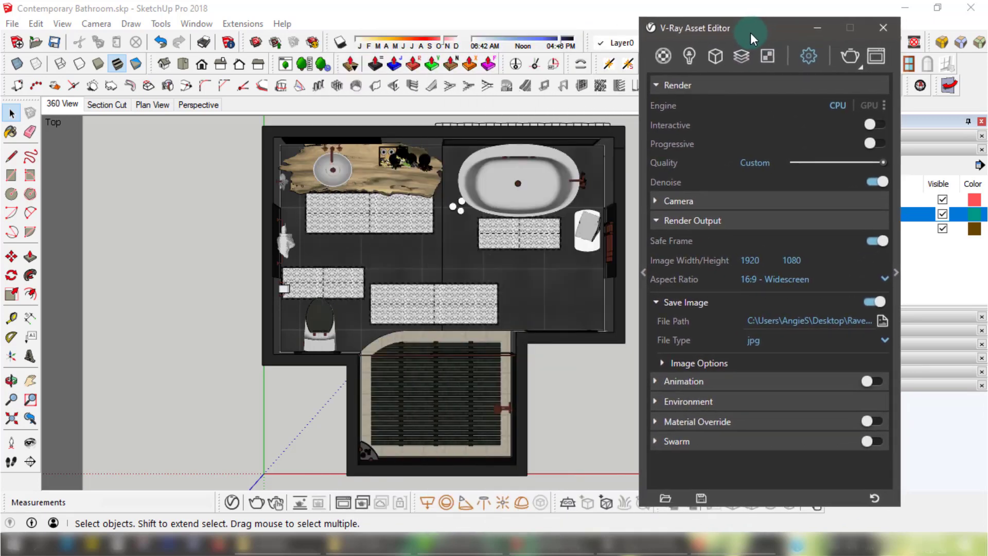
pyautogui.click(781, 280)
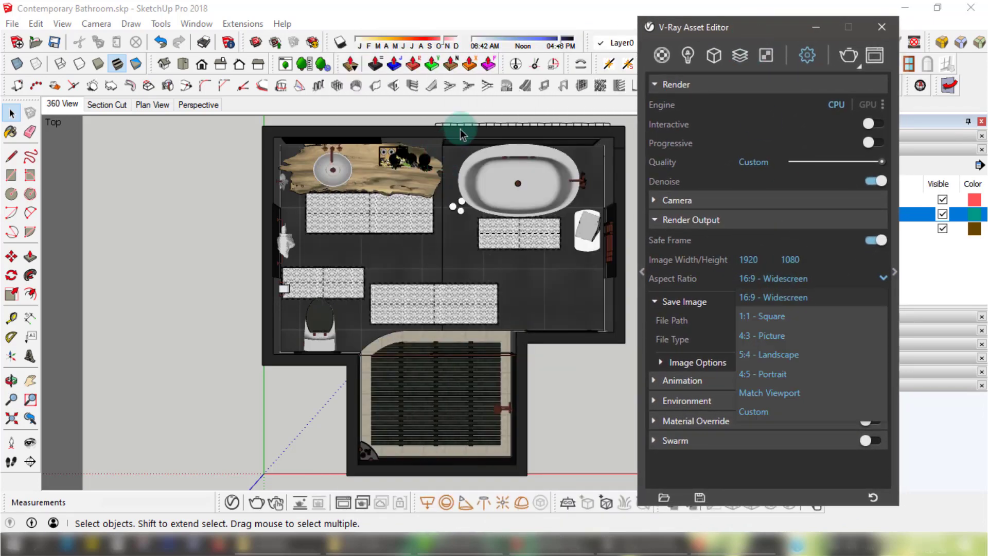
pyautogui.click(771, 316)
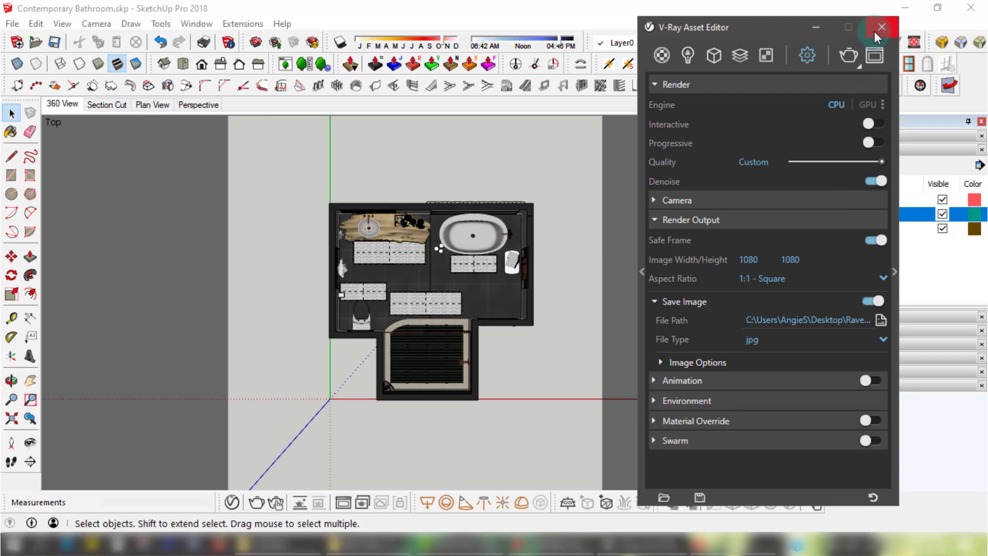
# - Reframe the top view so the whole bathroom plan fills the square safe frame, and close the V-Ray Asset Editor
pyautogui.scroll(1, 446, 298)
pyautogui.scroll(2, 445, 298)
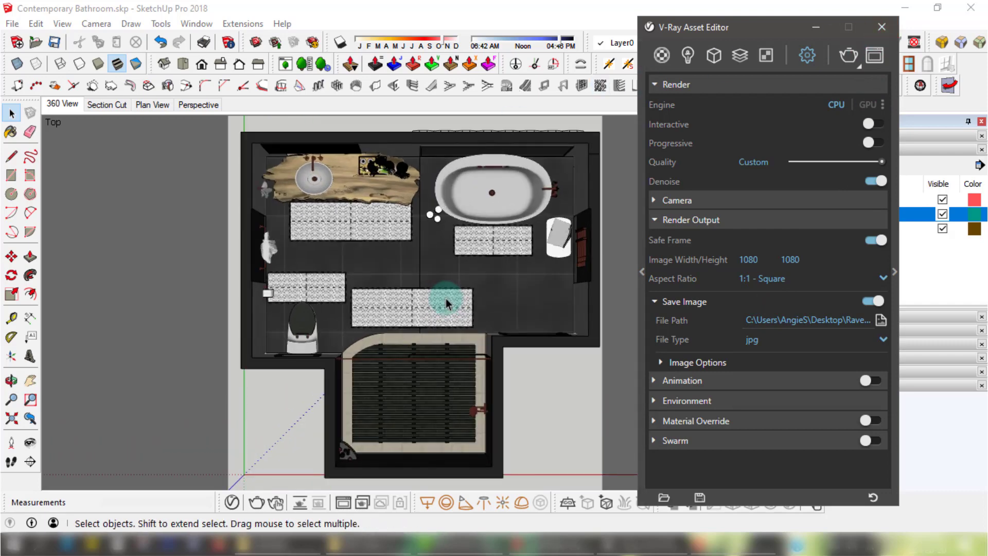
pyautogui.moveTo(461, 290); pyautogui.dragTo(457, 287, button='middle')
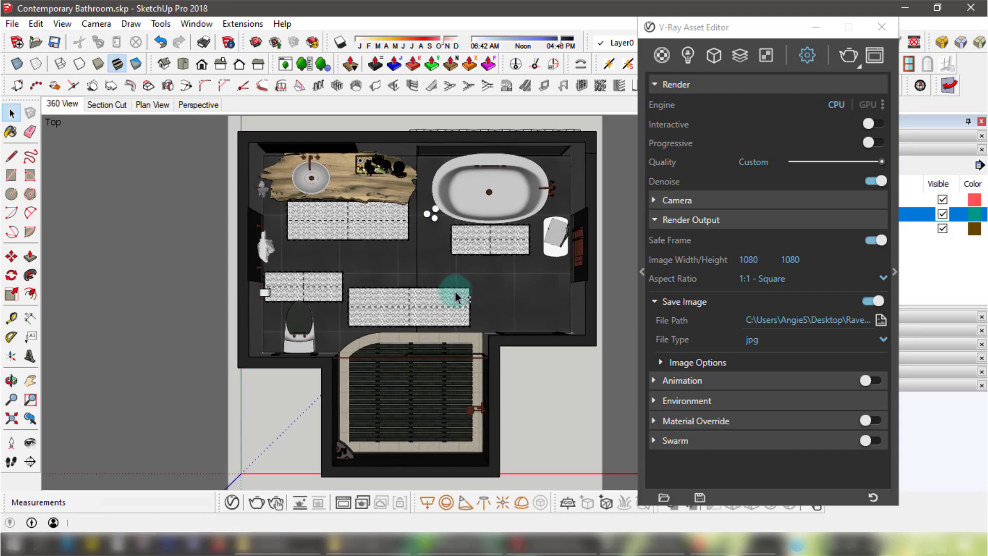
pyautogui.click(11, 399)
pyautogui.moveTo(414, 363); pyautogui.dragTo(418, 355)
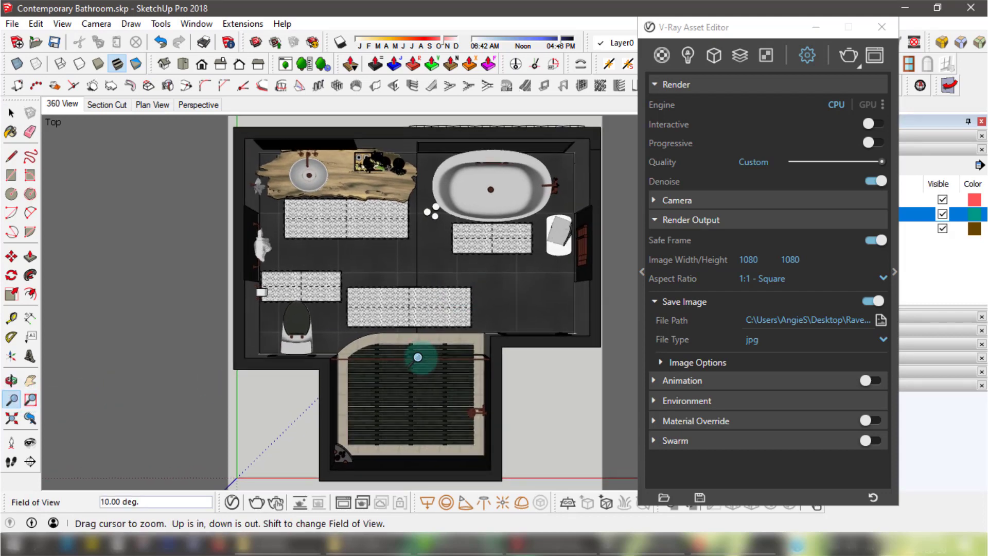
pyautogui.moveTo(412, 353)
pyautogui.mouseDown(button='middle')
pyautogui.moveTo(425, 335)
pyautogui.moveTo(427, 344)
pyautogui.mouseUp(button='middle')
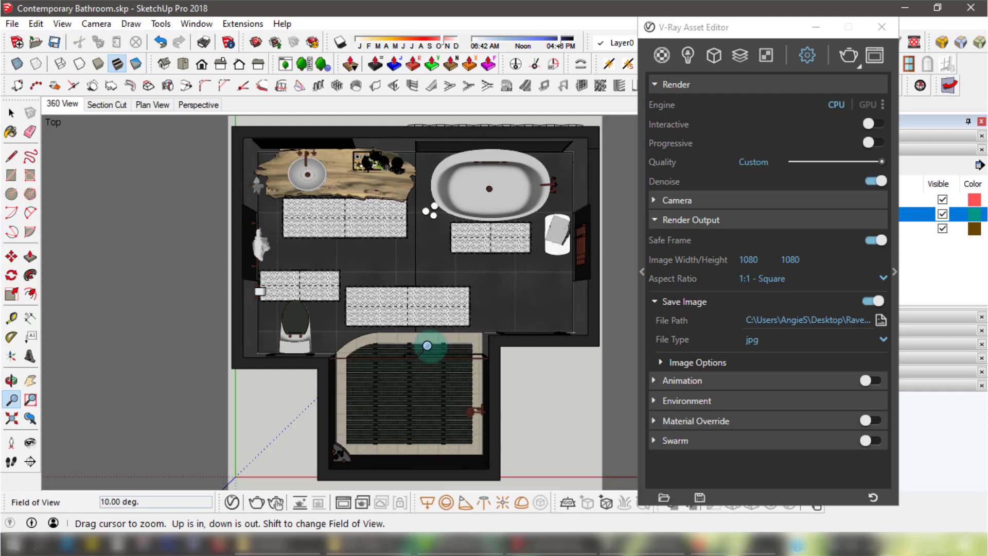
pyautogui.moveTo(435, 331); pyautogui.dragTo(434, 331, button='middle')
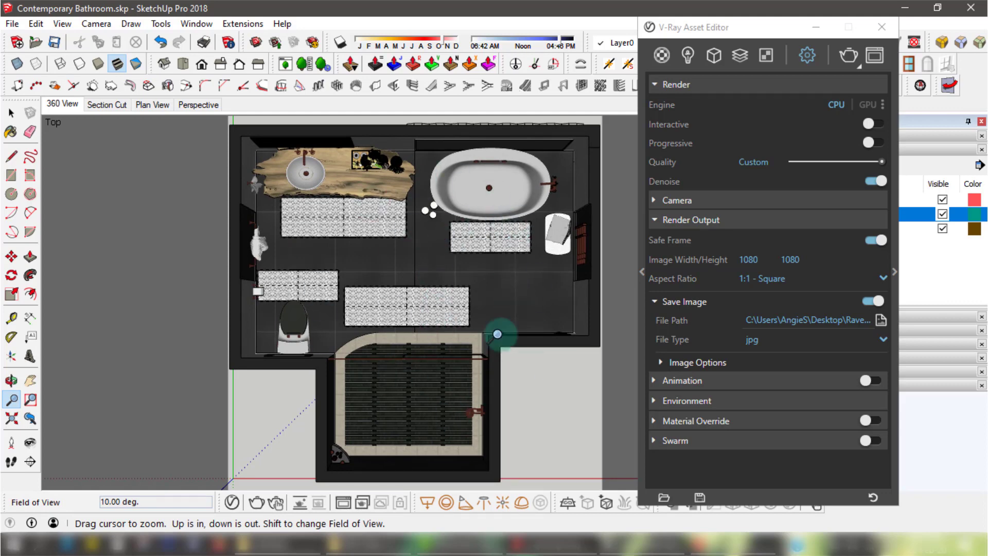
pyautogui.click(882, 27)
pyautogui.click(11, 112)
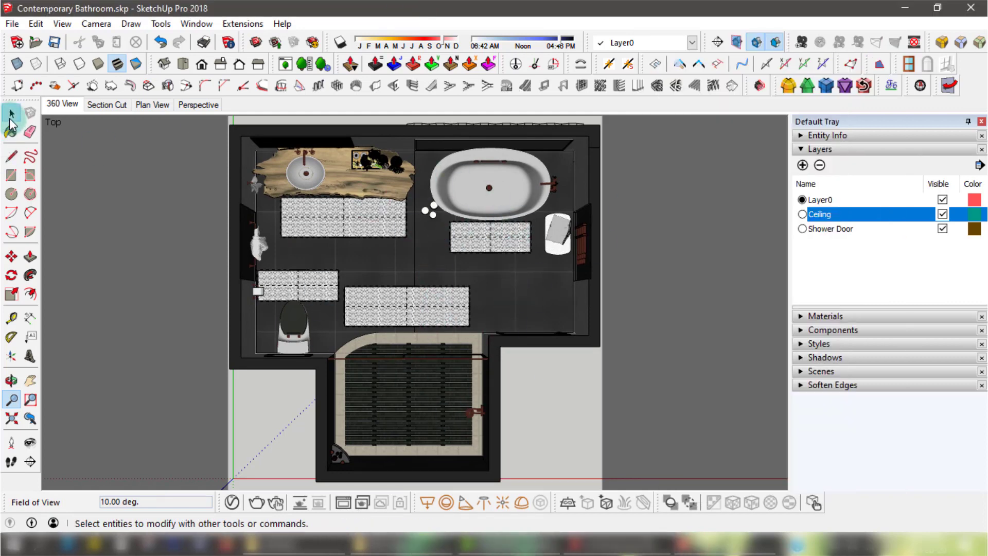
# - Turn off the Dome Light in the V-Ray light list and check whether the SunLight is enabled
pyautogui.click(231, 502)
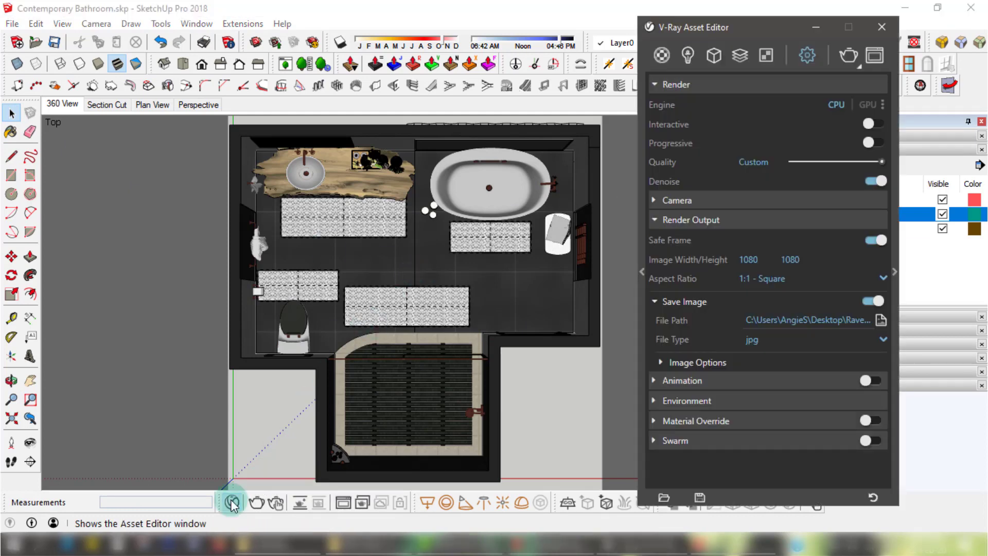
pyautogui.moveTo(763, 26); pyautogui.dragTo(673, 15)
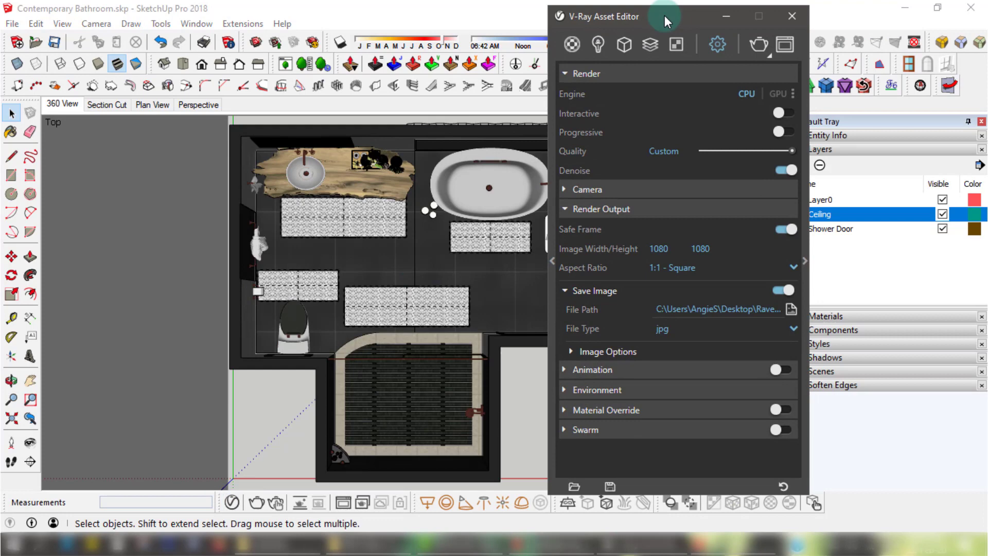
pyautogui.click(599, 40)
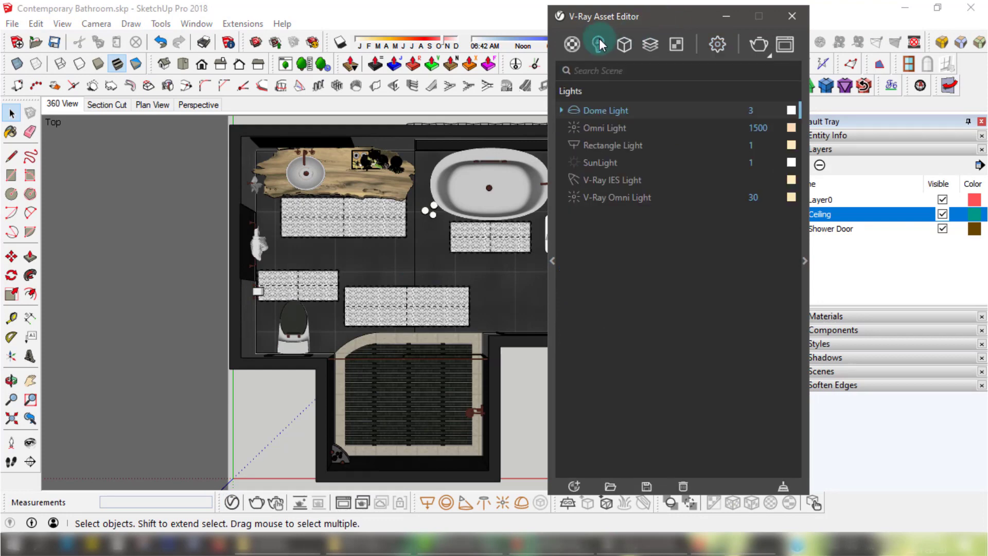
pyautogui.click(803, 246)
pyautogui.moveTo(779, 27)
pyautogui.mouseDown()
pyautogui.moveTo(692, 42)
pyautogui.moveTo(446, 26)
pyautogui.mouseUp()
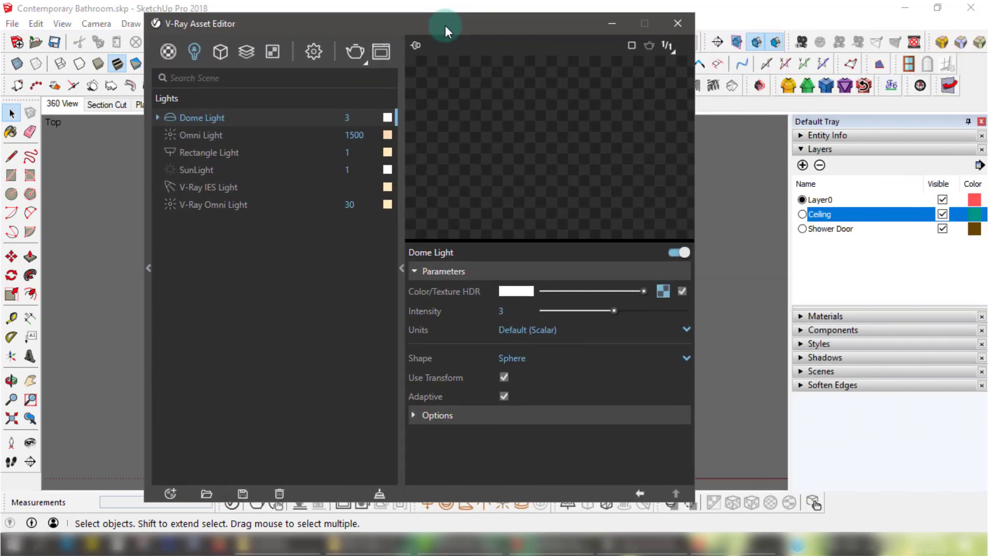
pyautogui.click(679, 253)
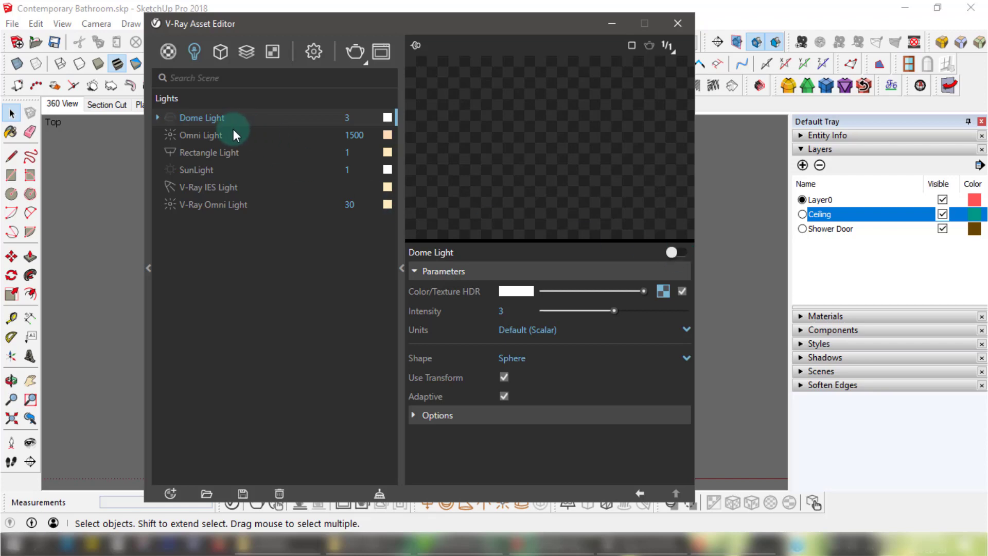
pyautogui.click(208, 170)
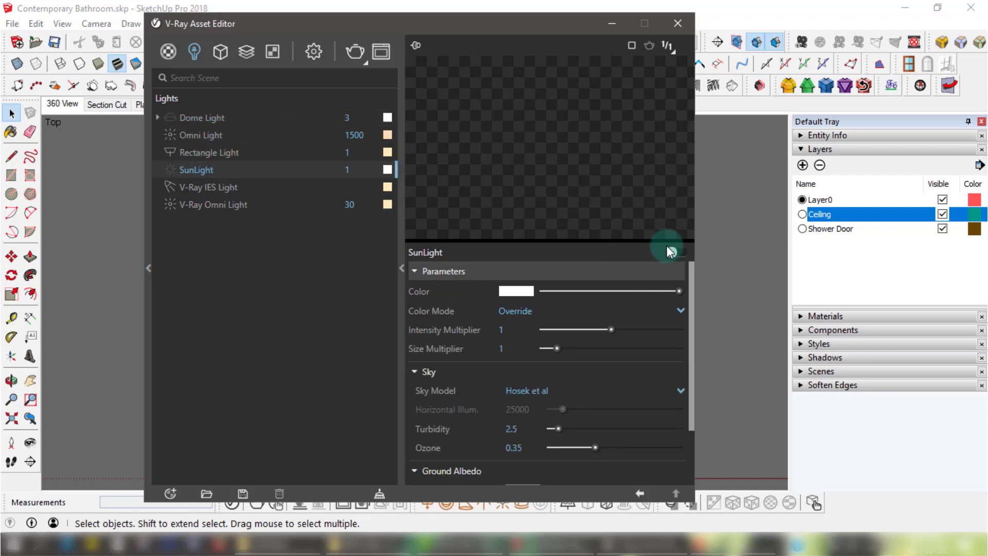
# - Disable the GI entry in V-Ray's Environment settings and close the Asset Editor
pyautogui.click(313, 56)
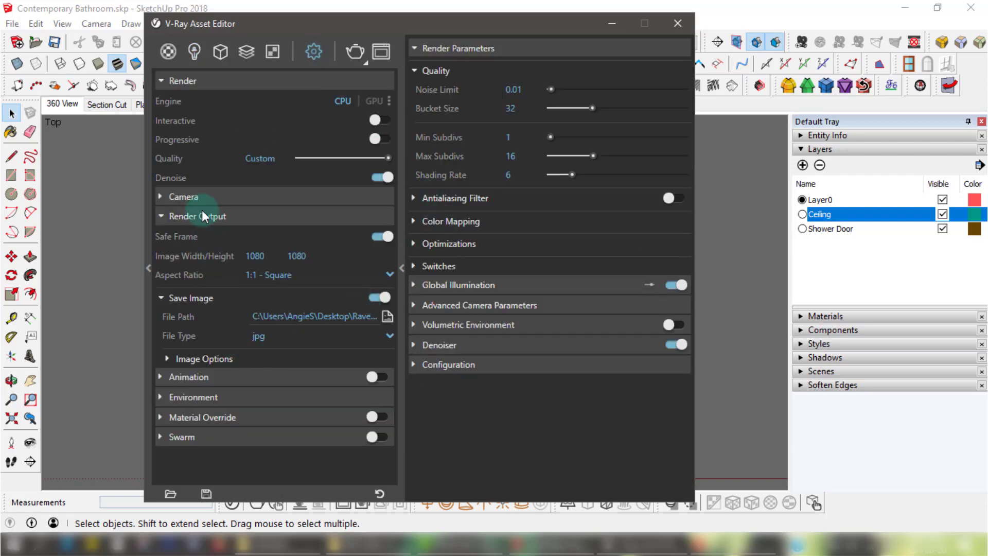
pyautogui.click(203, 216)
pyautogui.click(196, 257)
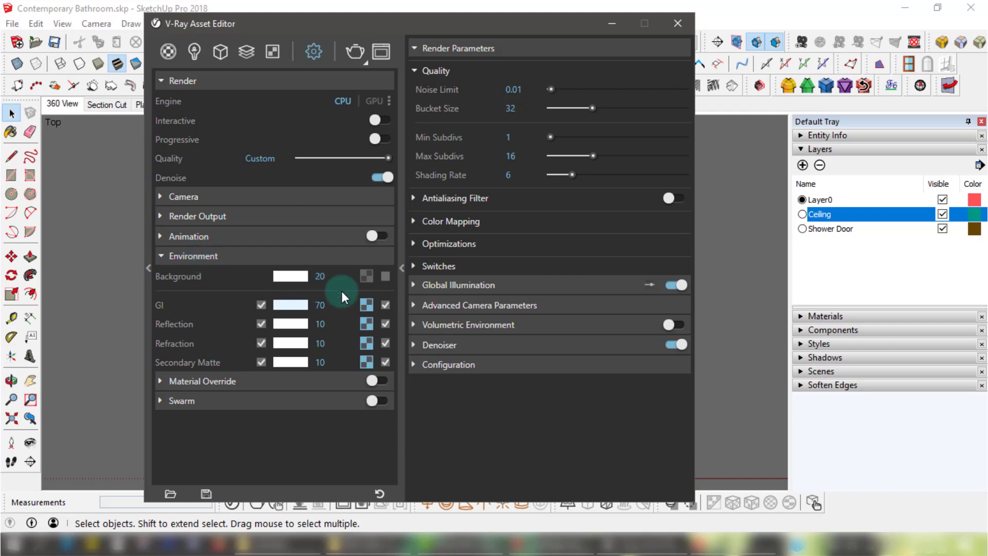
pyautogui.click(261, 304)
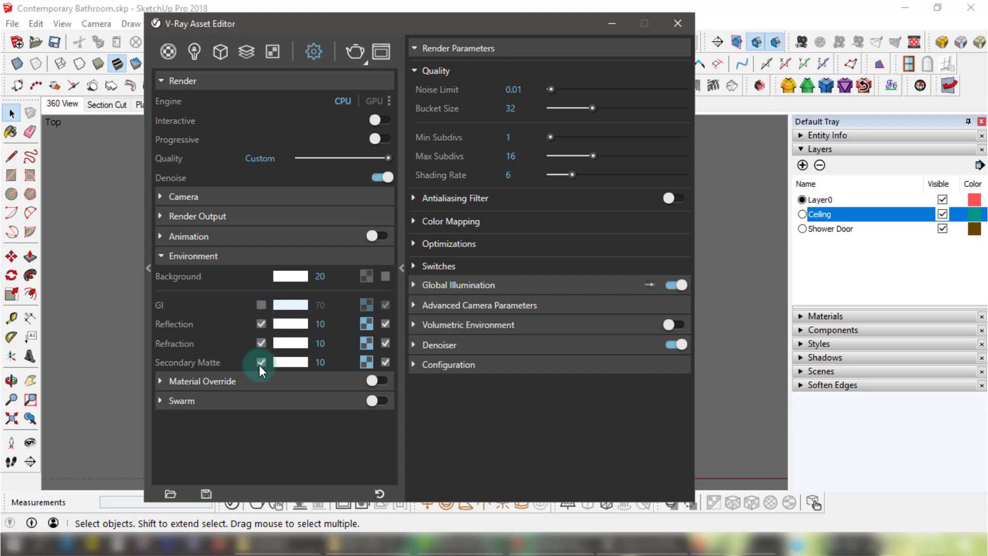
pyautogui.moveTo(344, 26); pyautogui.dragTo(467, 27)
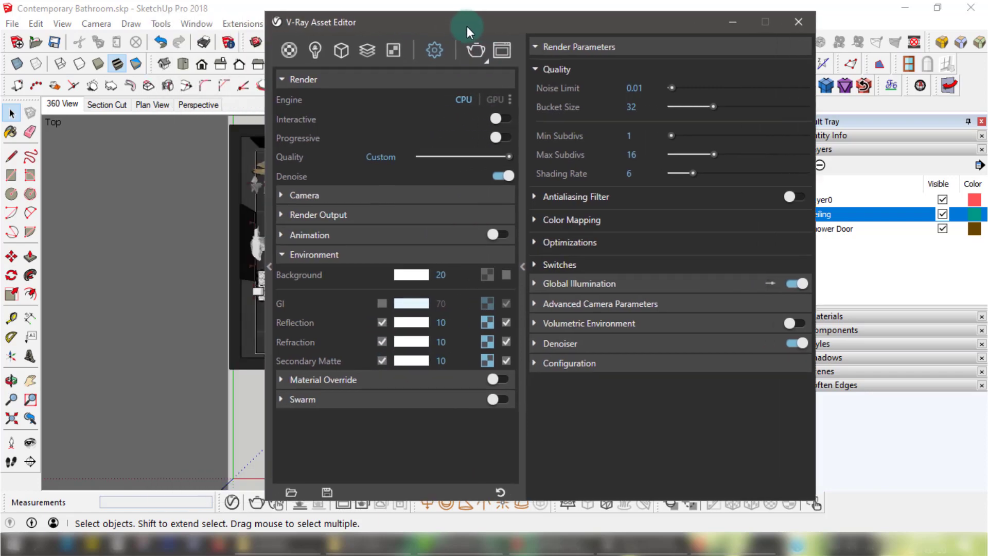
pyautogui.click(797, 22)
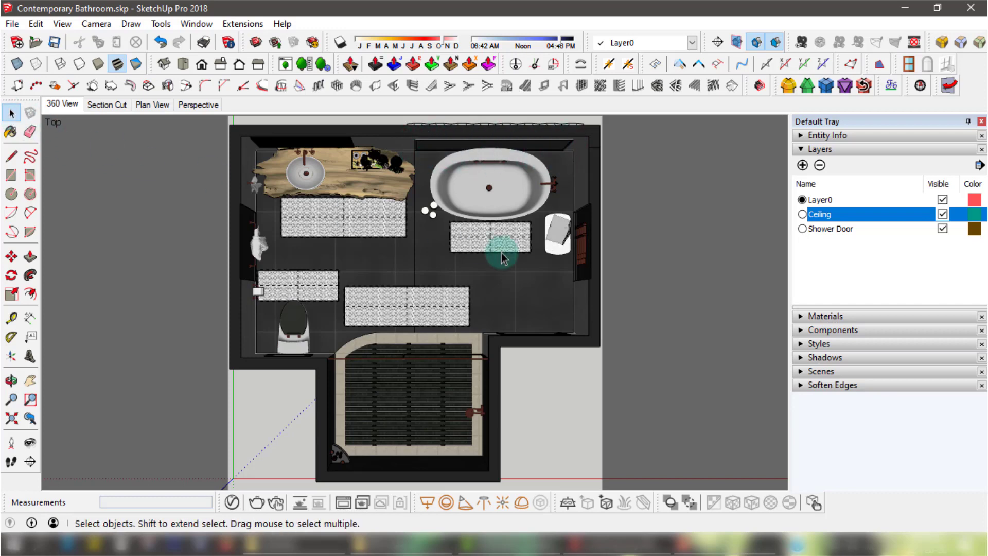
# - Update the Plan View scene with the current view, also updating the selected style
pyautogui.rightClick(141, 108)
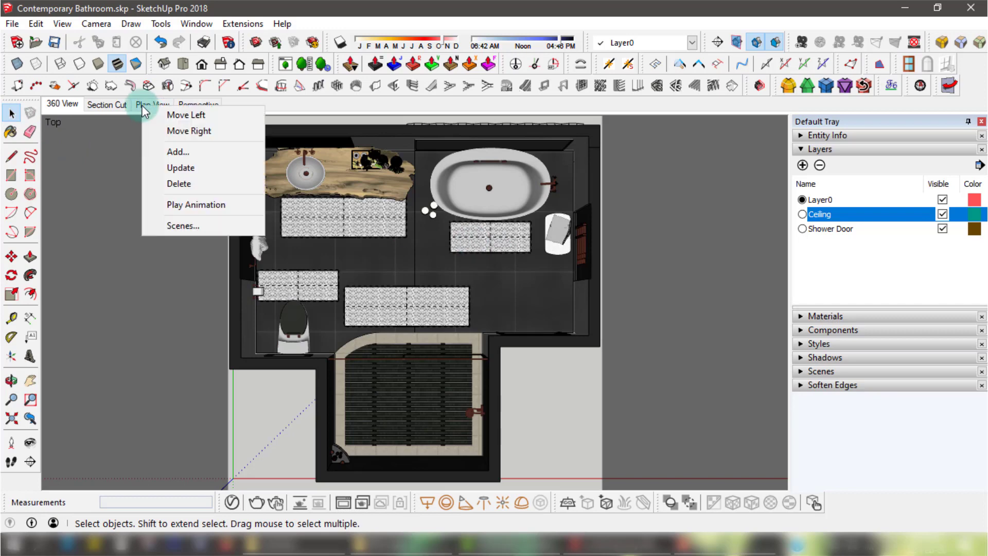
pyautogui.click(183, 170)
pyautogui.click(415, 277)
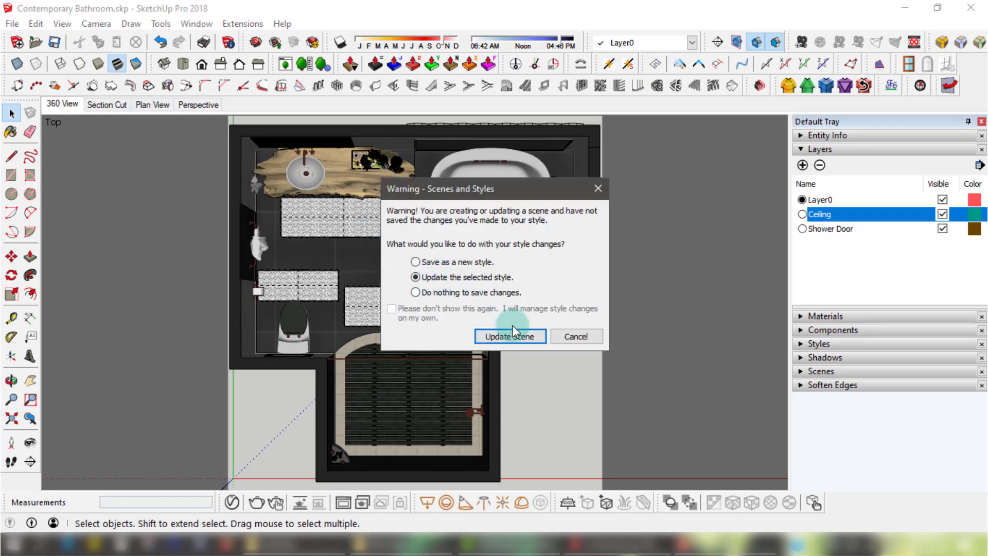
pyautogui.click(509, 336)
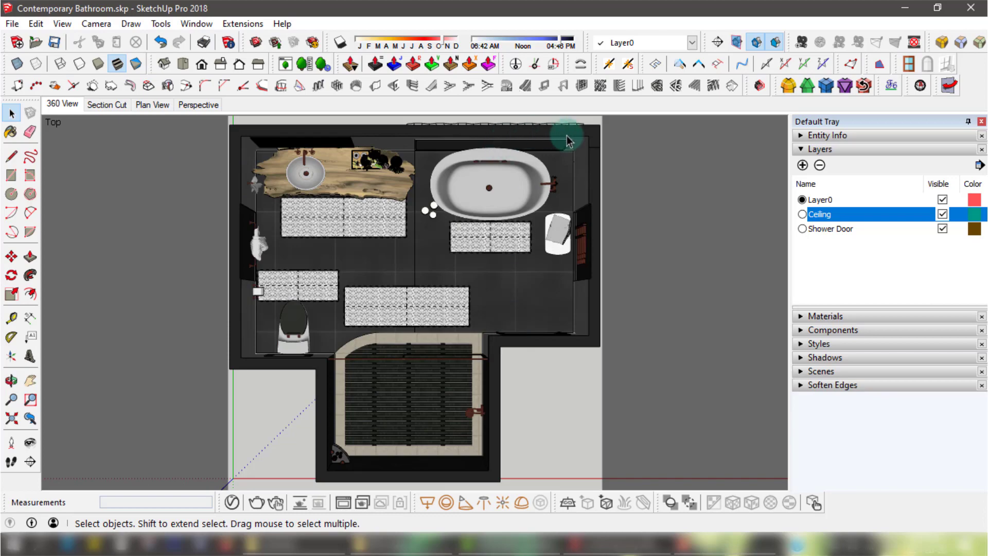
# - Draw a V-Ray Rectangle Light covering the octagonal lattice screen on the bathroom's outer wall, from its upper corner to the opposite lower corner
pyautogui.moveTo(571, 260); pyautogui.dragTo(278, 150, button='middle')
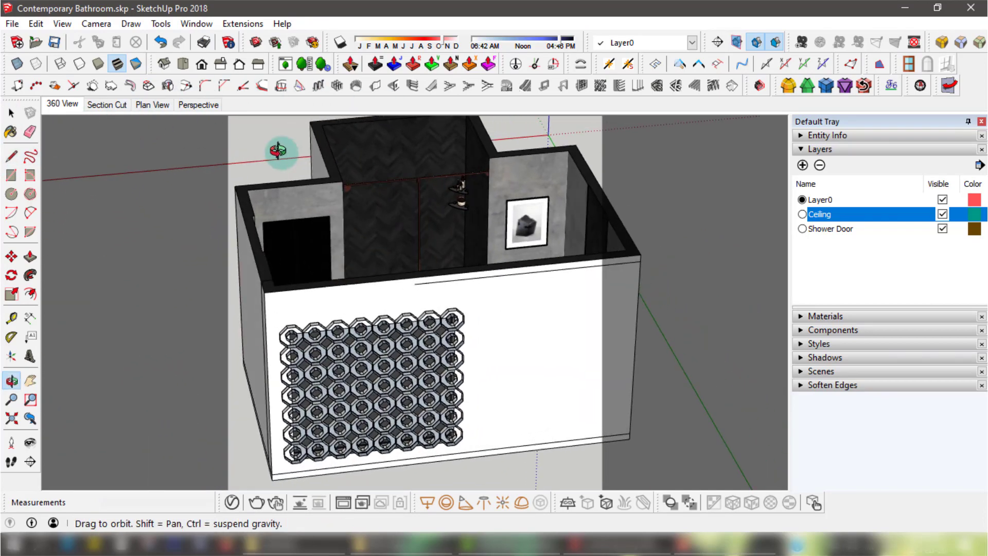
pyautogui.moveTo(405, 324); pyautogui.dragTo(524, 339, button='middle')
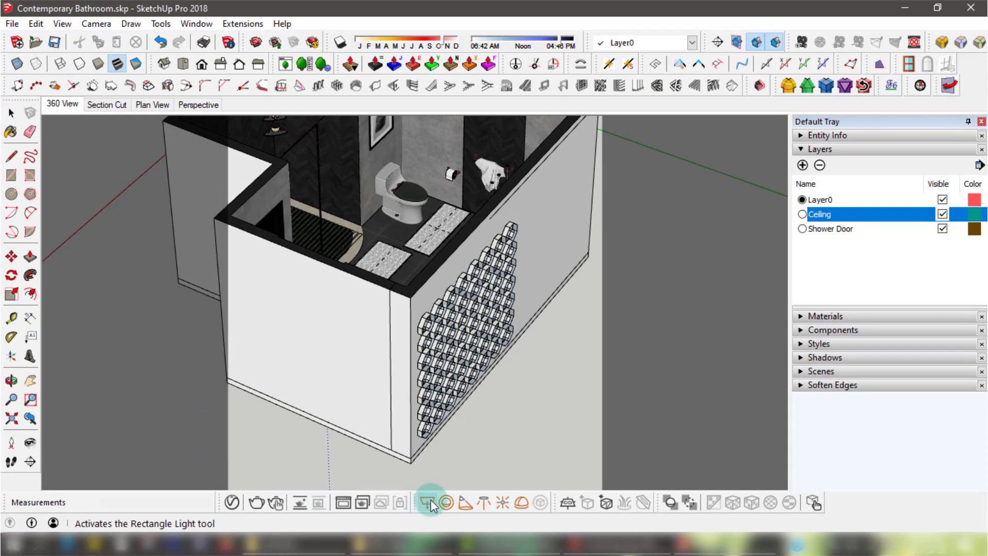
pyautogui.moveTo(507, 380); pyautogui.dragTo(307, 319, button='middle')
pyautogui.scroll(2, 307, 319)
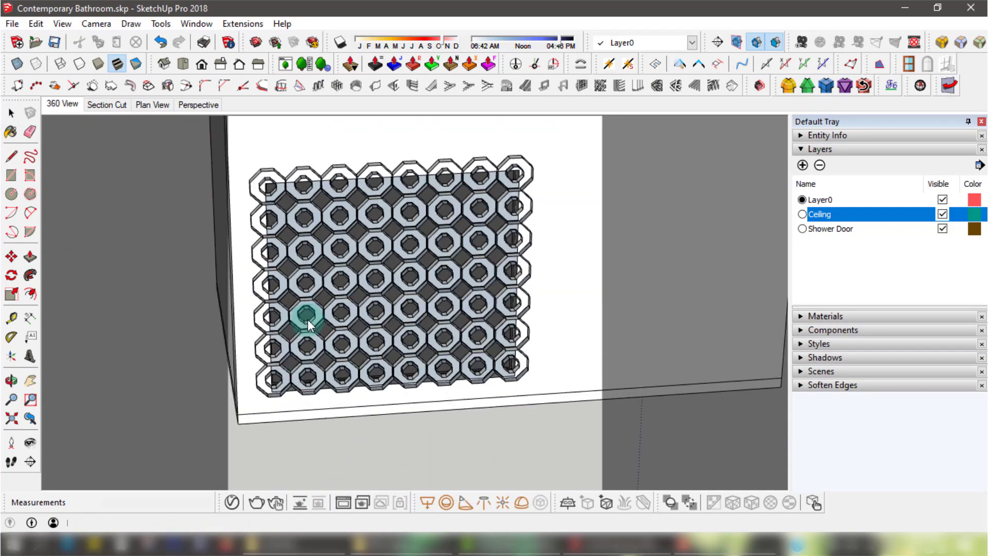
pyautogui.scroll(2, 254, 178)
pyautogui.scroll(3, 253, 172)
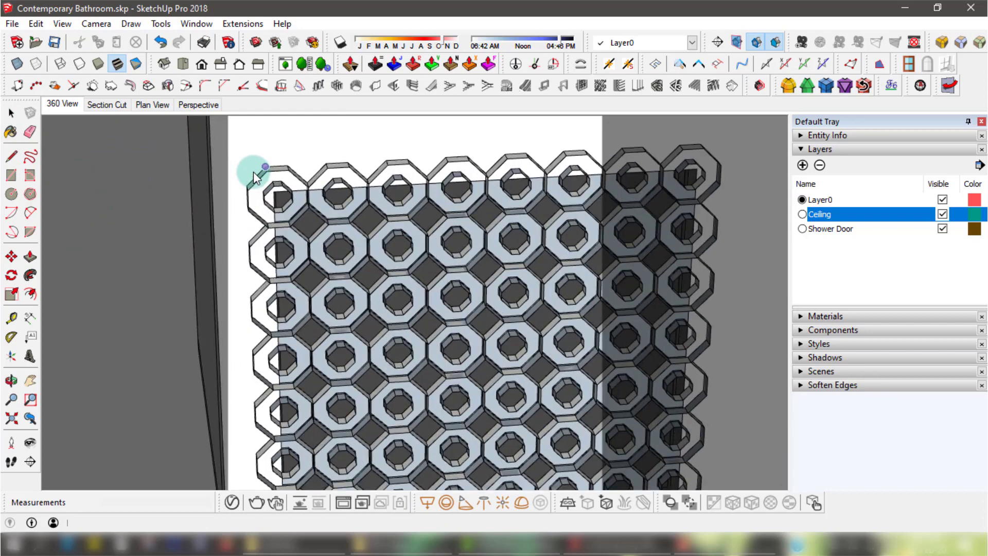
pyautogui.click(261, 183)
pyautogui.scroll(-1, 403, 334)
pyautogui.scroll(-3, 403, 335)
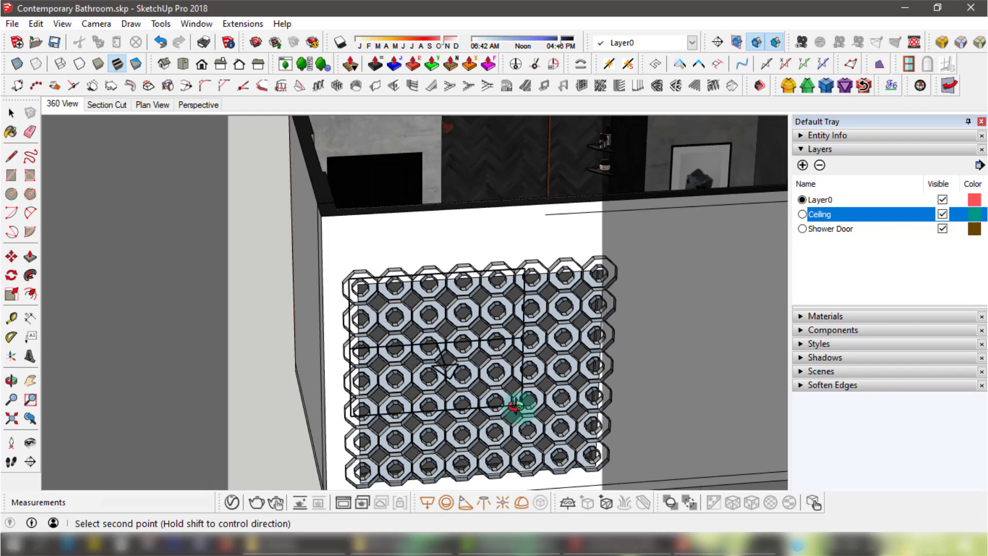
pyautogui.scroll(2, 349, 301)
pyautogui.scroll(3, 419, 348)
pyautogui.scroll(2, 461, 363)
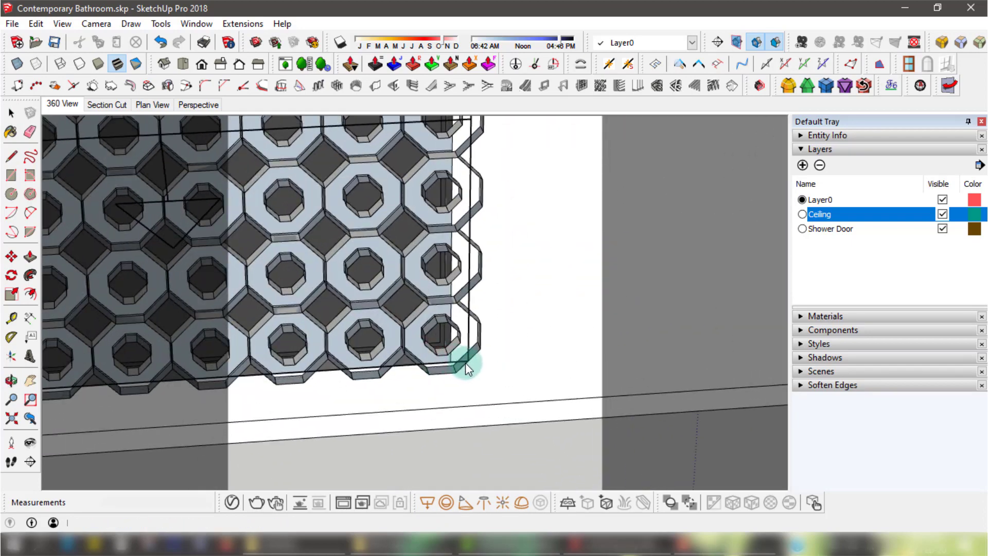
pyautogui.click(466, 361)
pyautogui.scroll(-4, 216, 283)
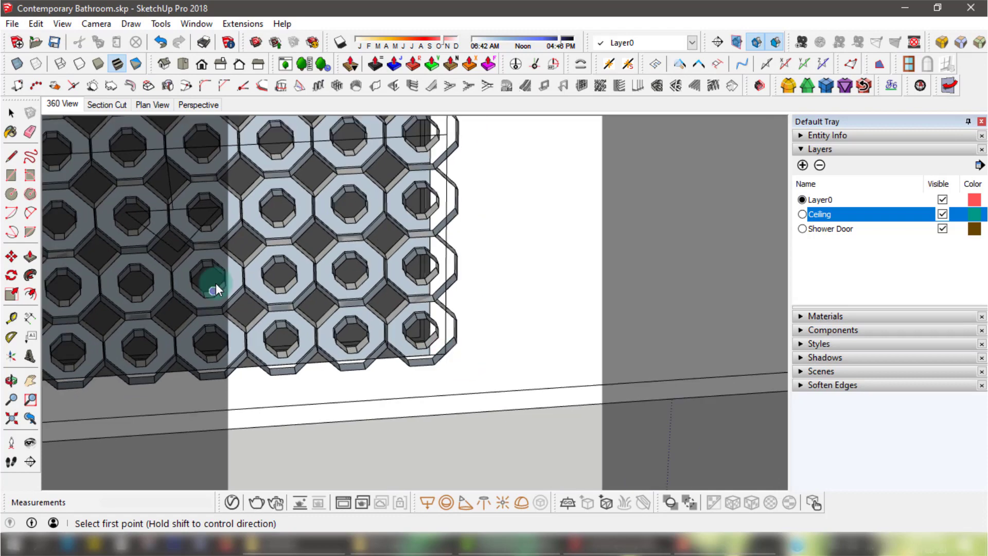
# - Flip the rectangle light along the component's blue axis so it points into the bathroom
pyautogui.click(11, 113)
pyautogui.scroll(-1, 293, 245)
pyautogui.moveTo(293, 245); pyautogui.dragTo(469, 321, button='middle')
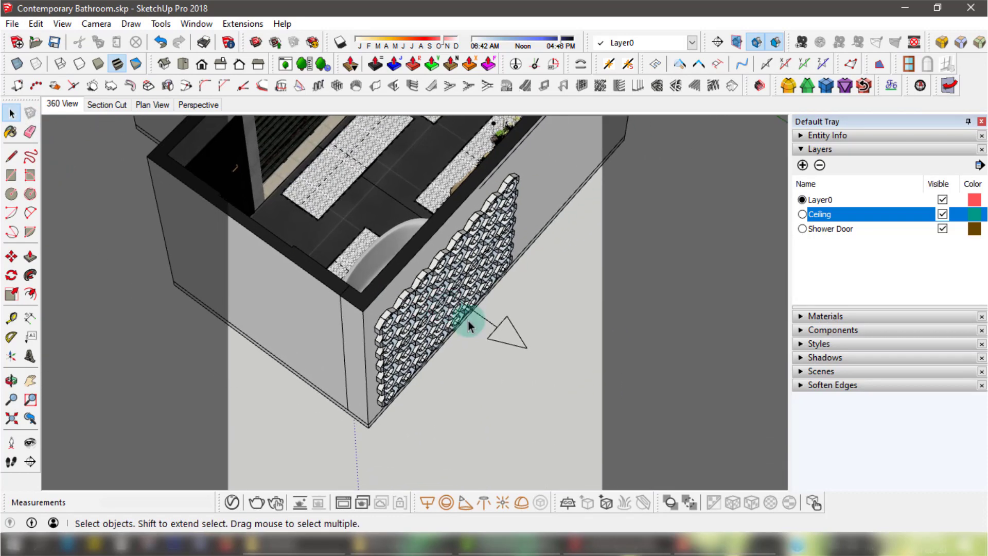
pyautogui.click(516, 346)
pyautogui.rightClick(516, 346)
pyautogui.moveTo(636, 404)
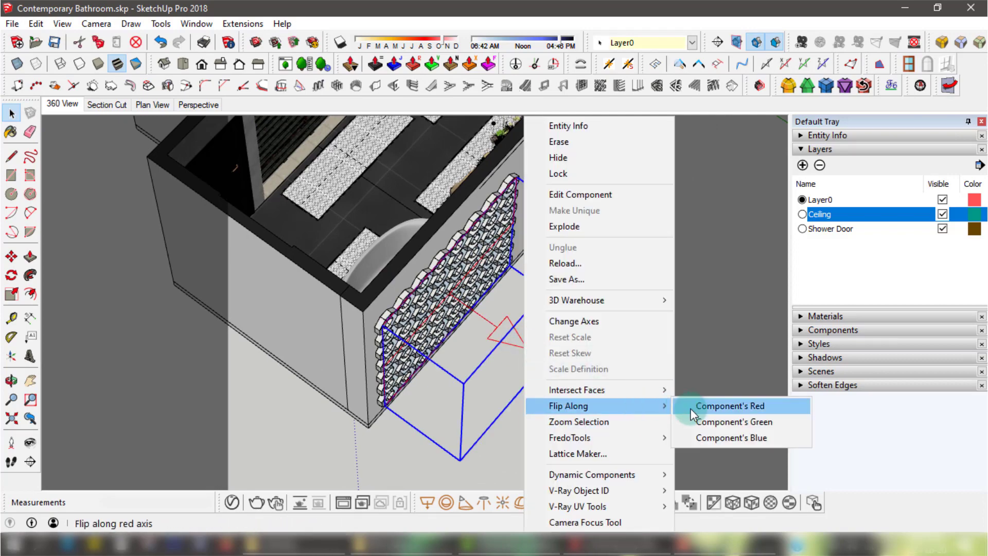
pyautogui.click(720, 437)
# - Scale the rectangle light down along its arrow direction so its bounding box sits much closer to the lattice screen
pyautogui.moveTo(470, 325); pyautogui.dragTo(144, 377, button='middle')
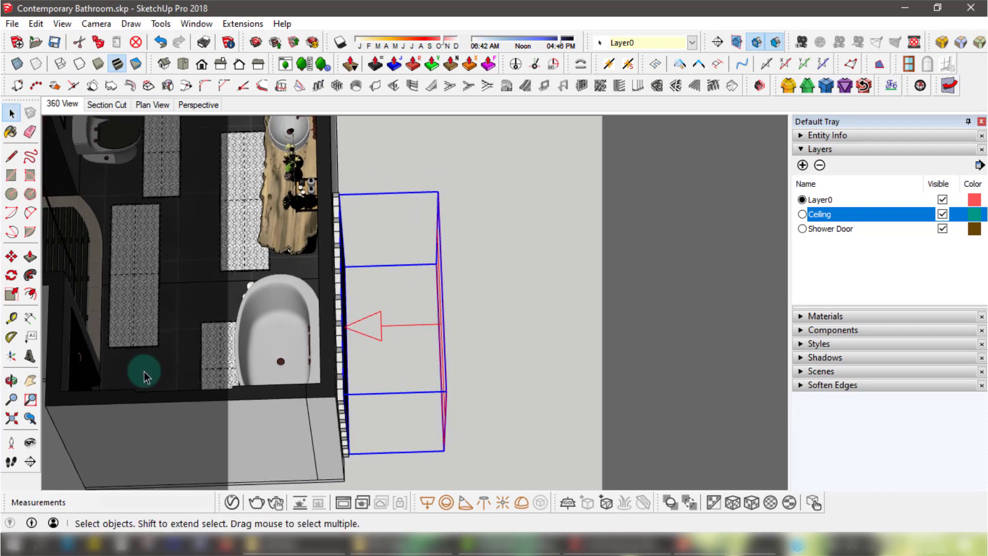
pyautogui.click(11, 294)
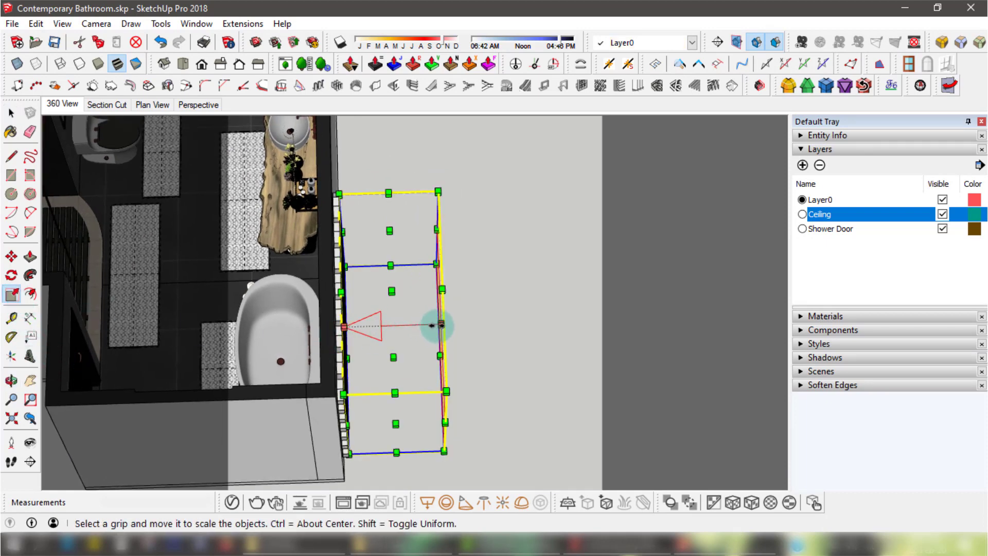
pyautogui.scroll(6, 437, 325)
pyautogui.moveTo(437, 324); pyautogui.dragTo(423, 354)
pyautogui.press('o')
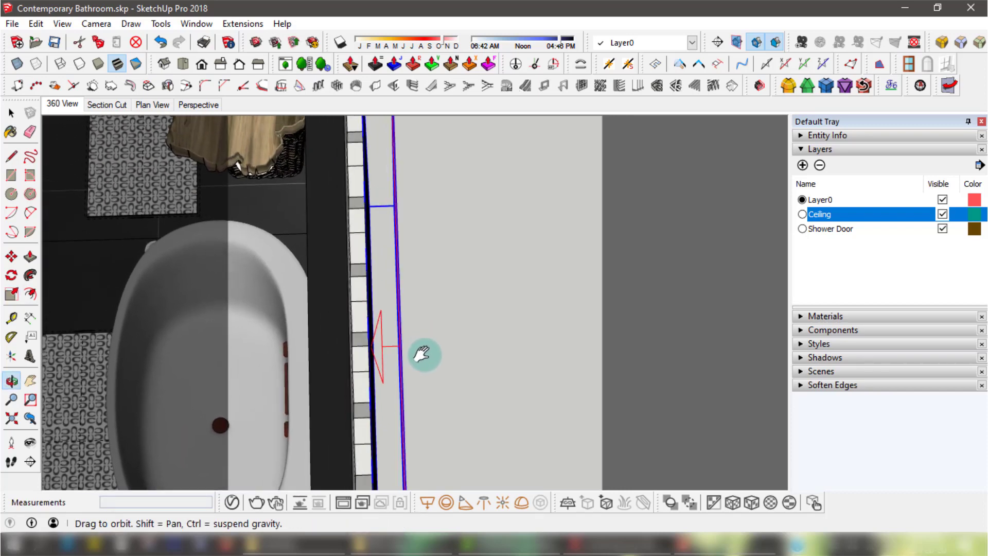
# - Return to the Plan View scene and tint the lattice screen's rectangle light pale blue, with hue 0.548, saturation 0.134 and value 0.995
pyautogui.click(11, 114)
pyautogui.click(145, 111)
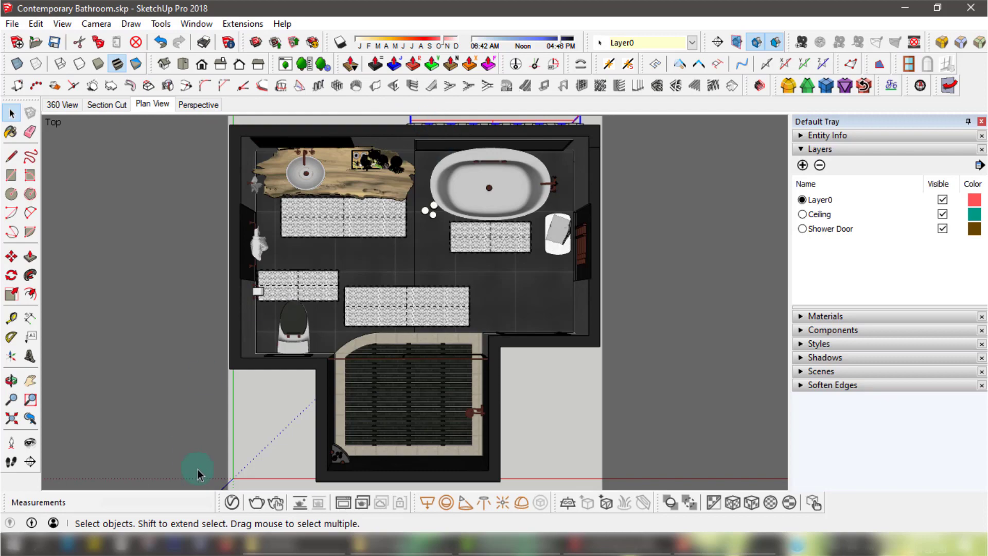
pyautogui.click(231, 502)
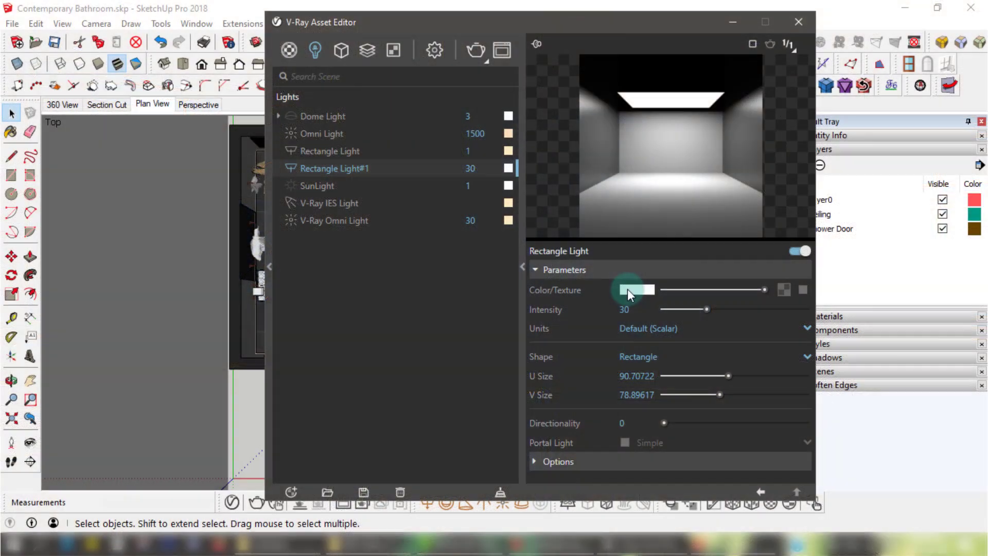
pyautogui.click(627, 288)
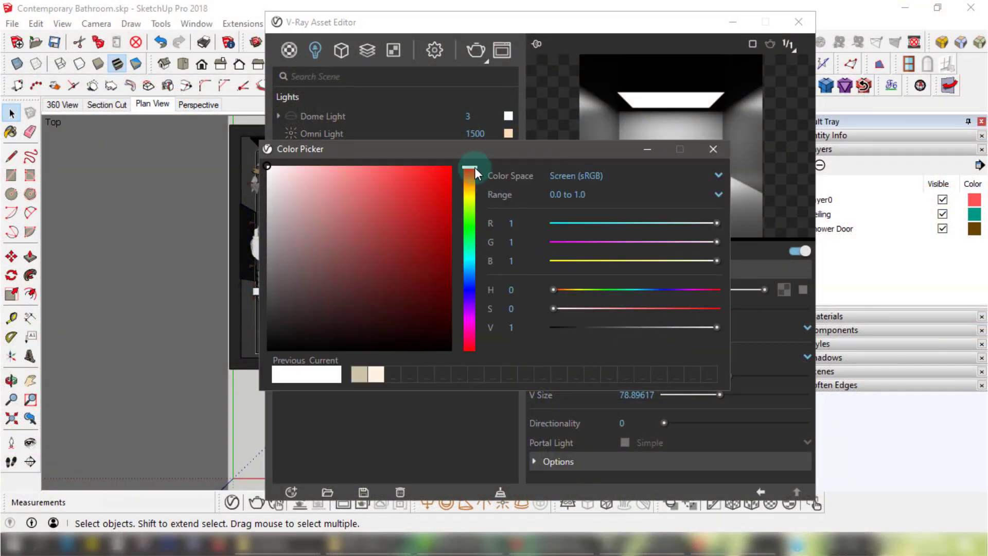
pyautogui.moveTo(474, 168); pyautogui.dragTo(477, 255)
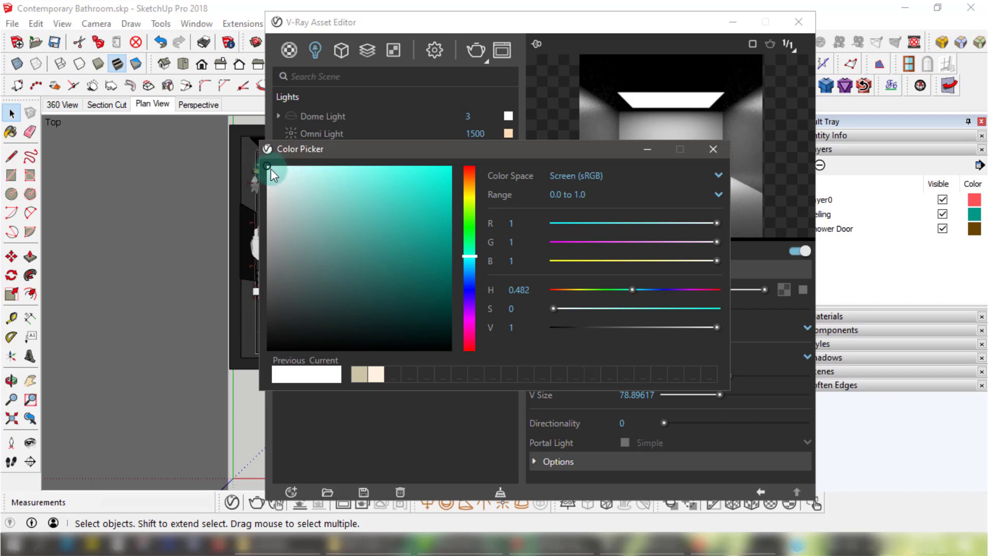
pyautogui.moveTo(485, 151); pyautogui.dragTo(305, 159)
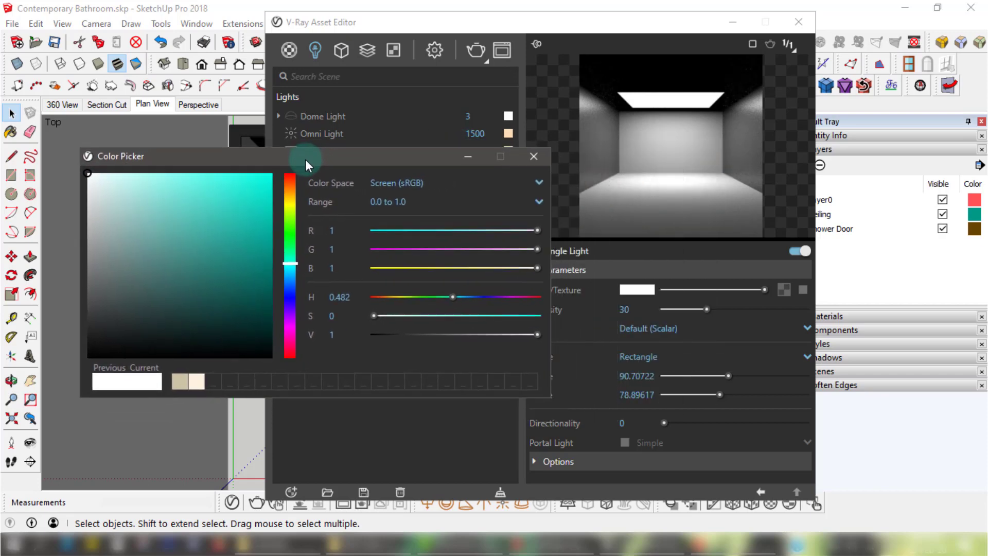
pyautogui.moveTo(98, 181)
pyautogui.mouseDown()
pyautogui.moveTo(92, 194)
pyautogui.moveTo(109, 202)
pyautogui.moveTo(128, 187)
pyautogui.mouseUp()
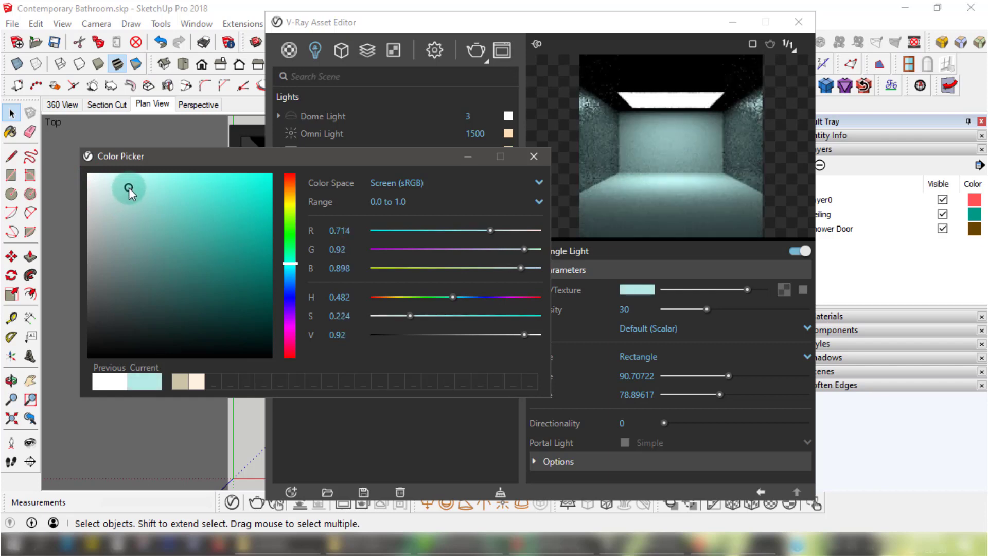
pyautogui.moveTo(295, 263); pyautogui.dragTo(293, 274)
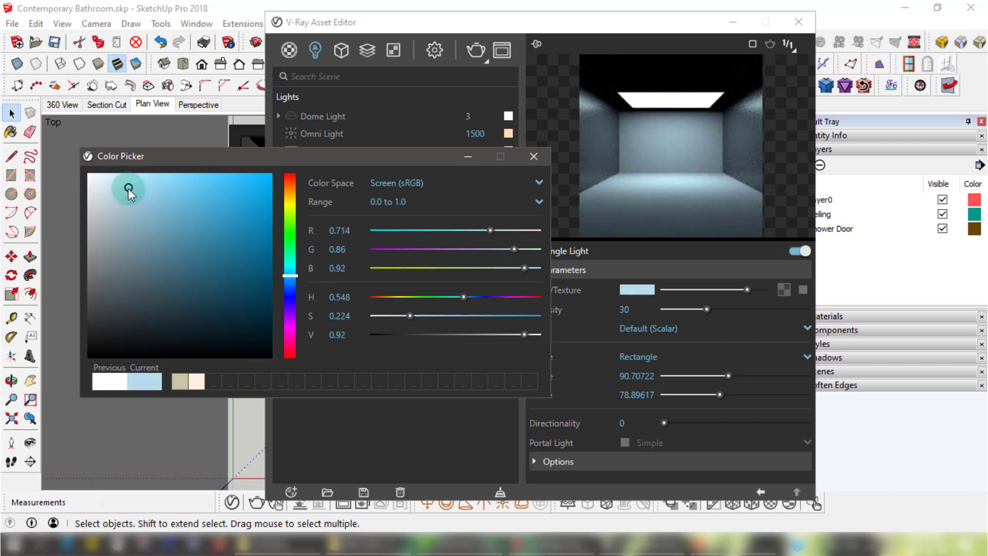
pyautogui.moveTo(128, 189); pyautogui.dragTo(123, 175)
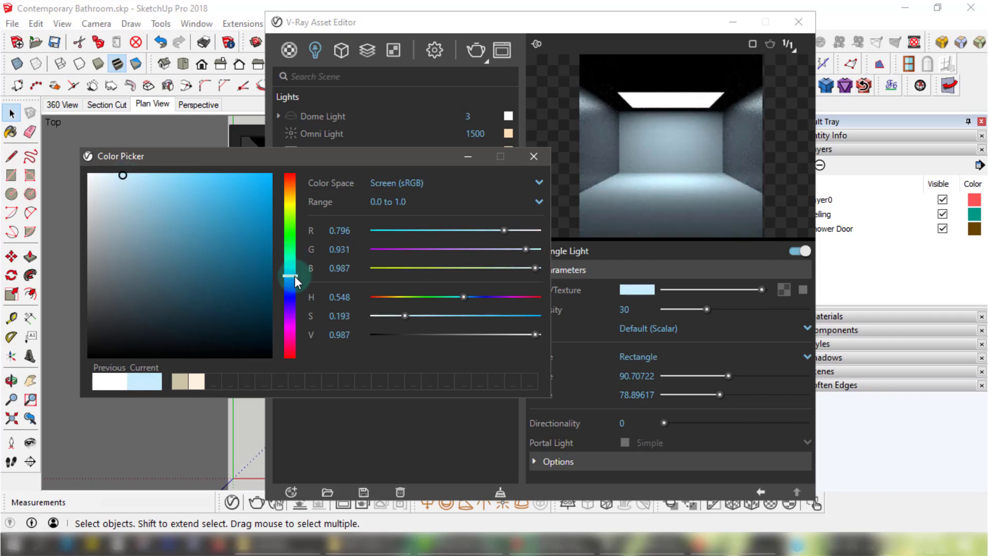
pyautogui.moveTo(122, 175); pyautogui.dragTo(112, 174)
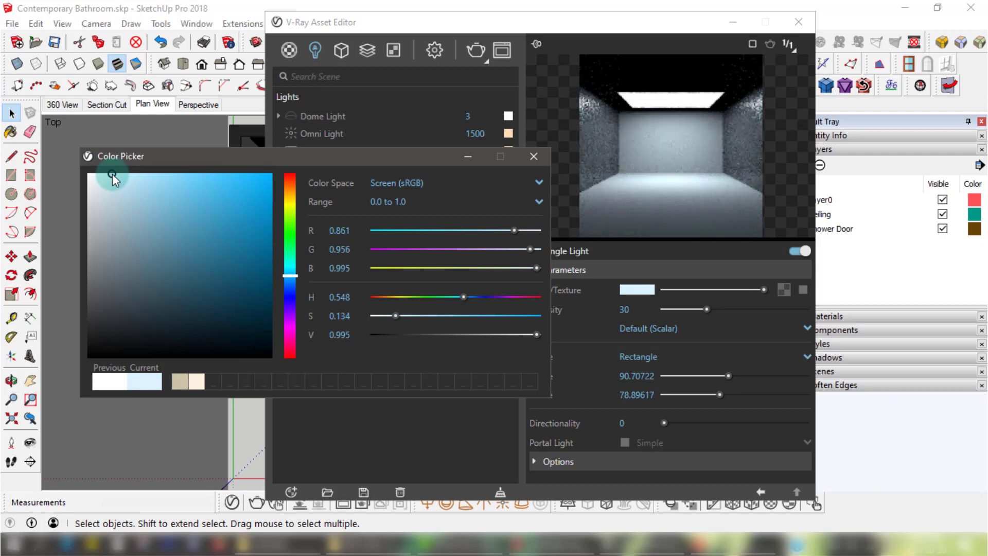
pyautogui.click(534, 157)
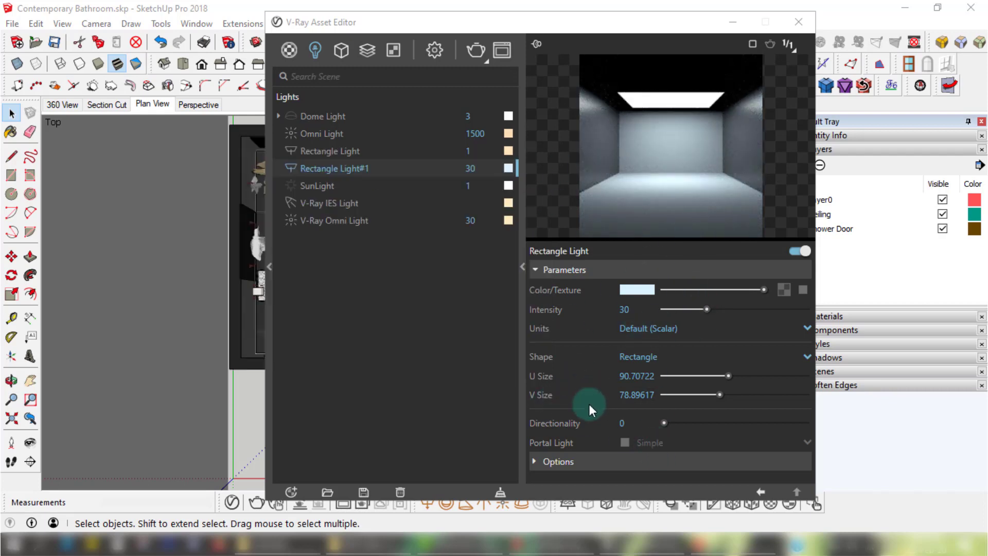
# - Turn on the Invisible option for the lattice screen's rectangle light and close the asset editor
pyautogui.click(560, 459)
pyautogui.scroll(-3, 602, 437)
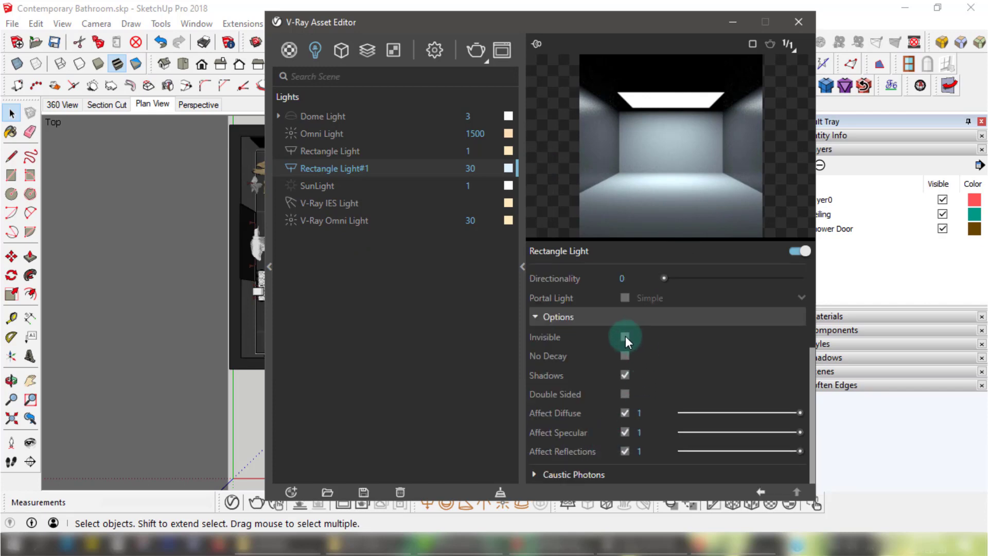
pyautogui.click(625, 337)
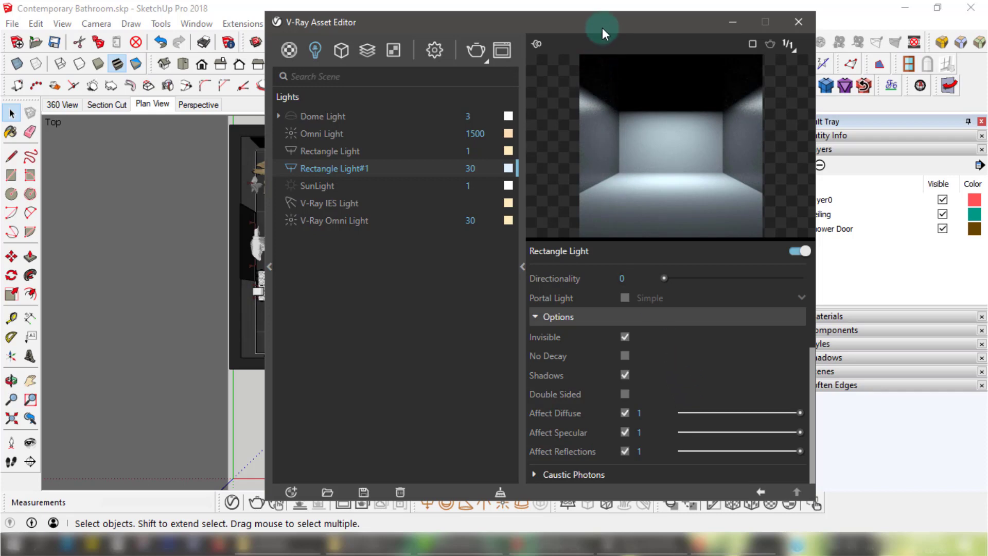
pyautogui.moveTo(602, 27); pyautogui.dragTo(619, 412)
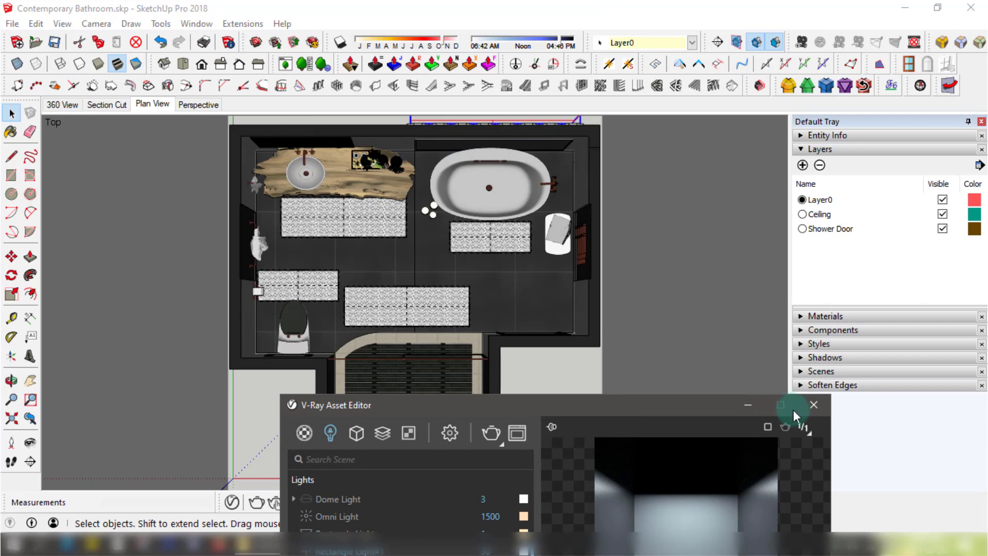
pyautogui.click(812, 406)
# - Unhide everything in the model and hide only the ceiling group again
pyautogui.keyDown('shift'); pyautogui.moveTo(547, 303); pyautogui.dragTo(472, 177, button='middle'); pyautogui.keyUp('shift')
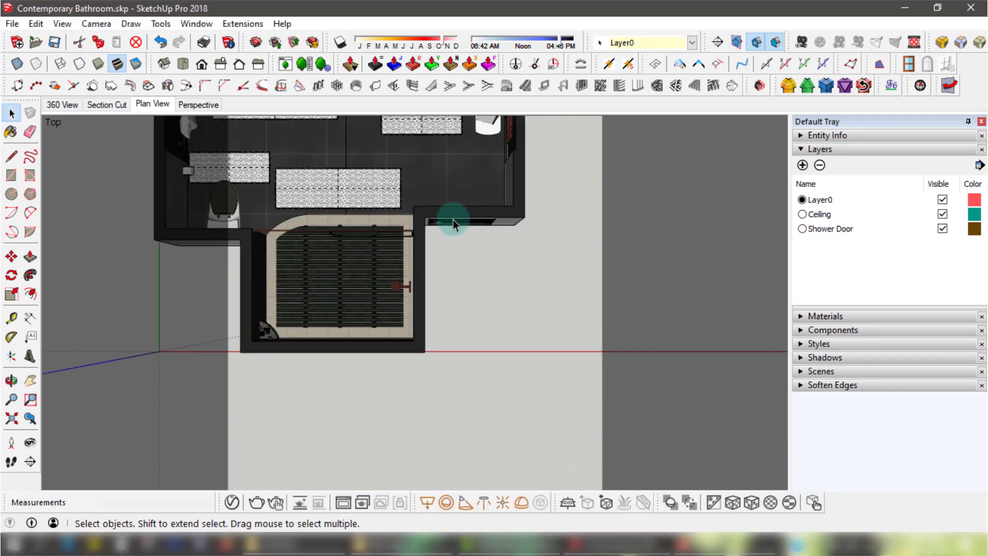
pyautogui.click(36, 25)
pyautogui.moveTo(210, 230)
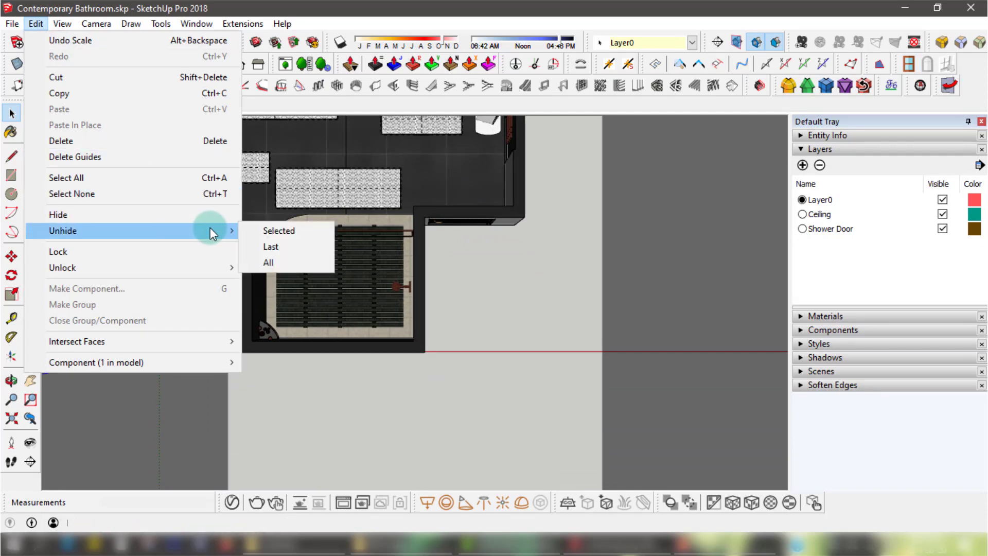
pyautogui.click(264, 261)
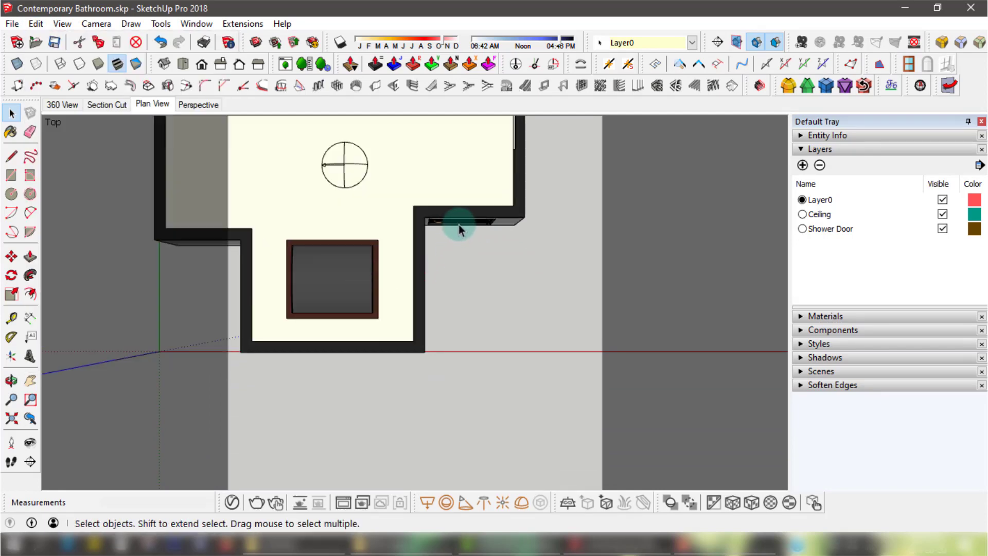
pyautogui.rightClick(421, 176)
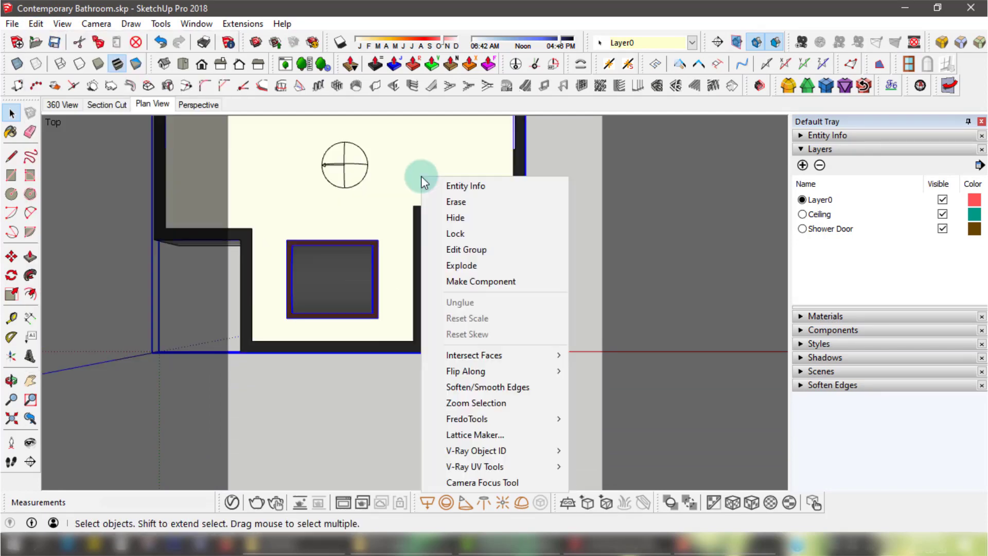
pyautogui.click(462, 216)
# - Select the rectangle light covering the doorway beside the shower and set its intensity to 3
pyautogui.scroll(6, 465, 224)
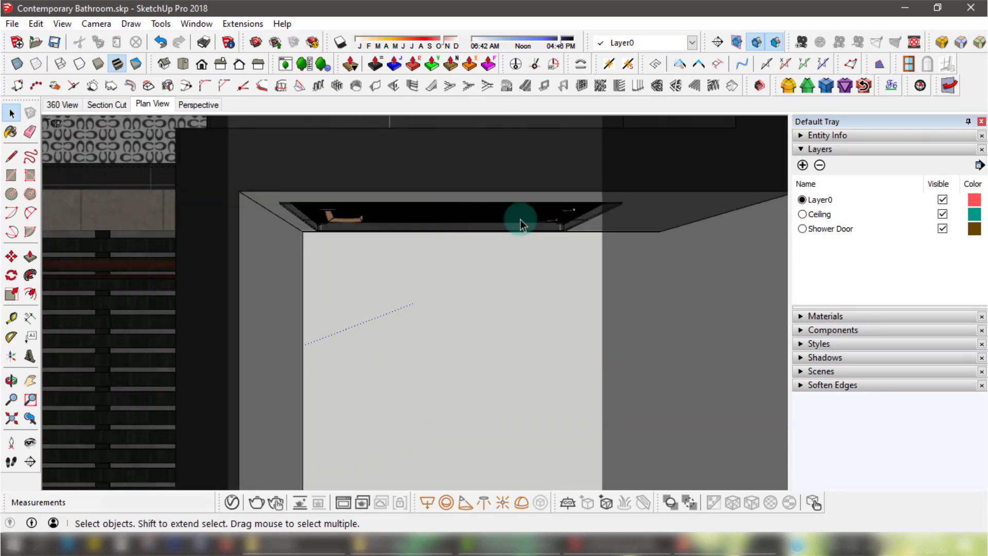
pyautogui.click(565, 226)
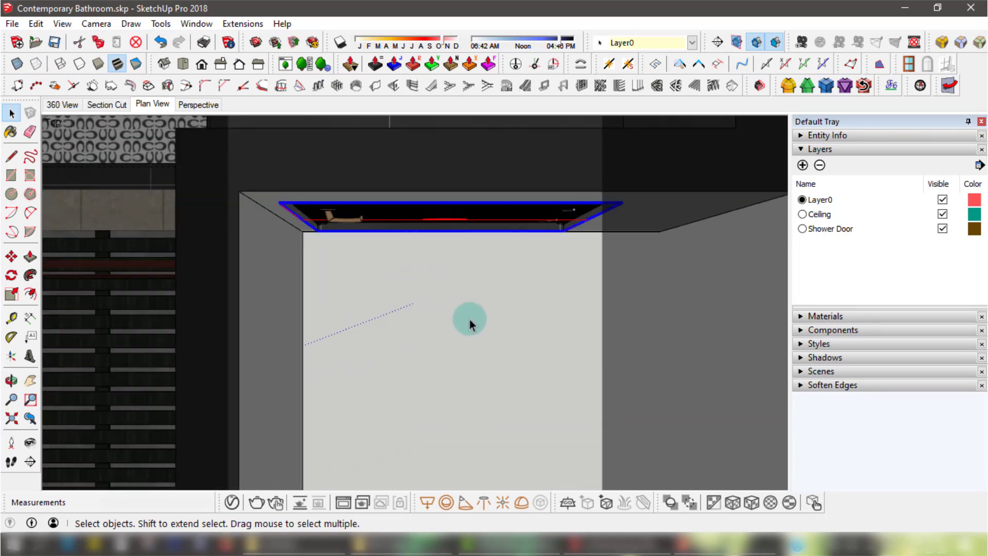
pyautogui.moveTo(469, 319); pyautogui.dragTo(369, 350, button='middle')
pyautogui.scroll(2, 369, 350)
pyautogui.scroll(-4, 417, 354)
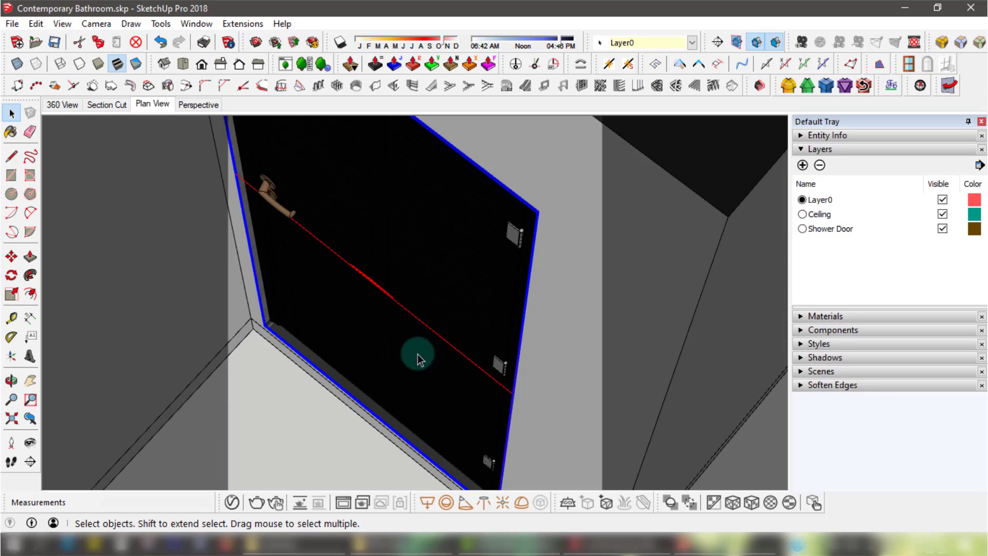
pyautogui.click(232, 501)
pyautogui.moveTo(549, 411); pyautogui.dragTo(430, 47)
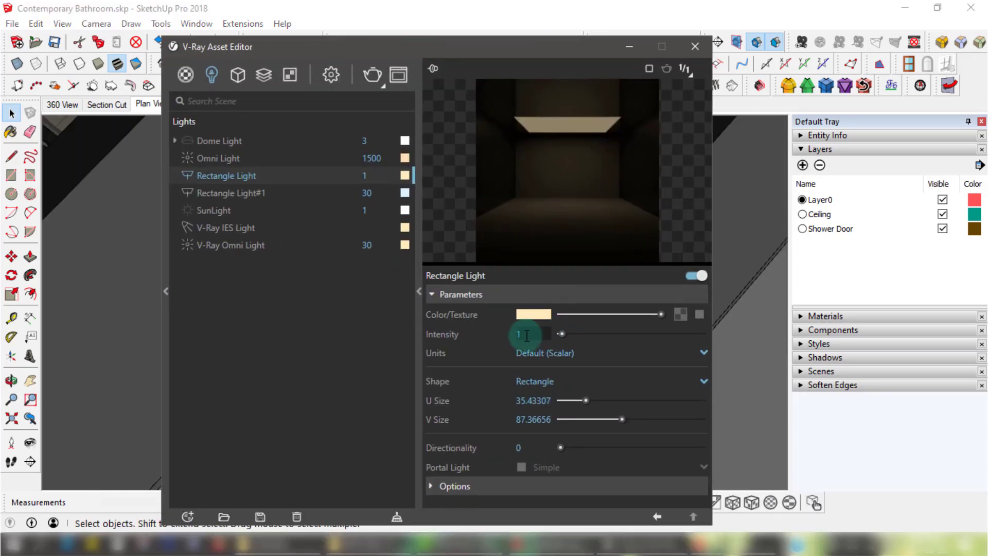
pyautogui.write('3')
pyautogui.press('Return')
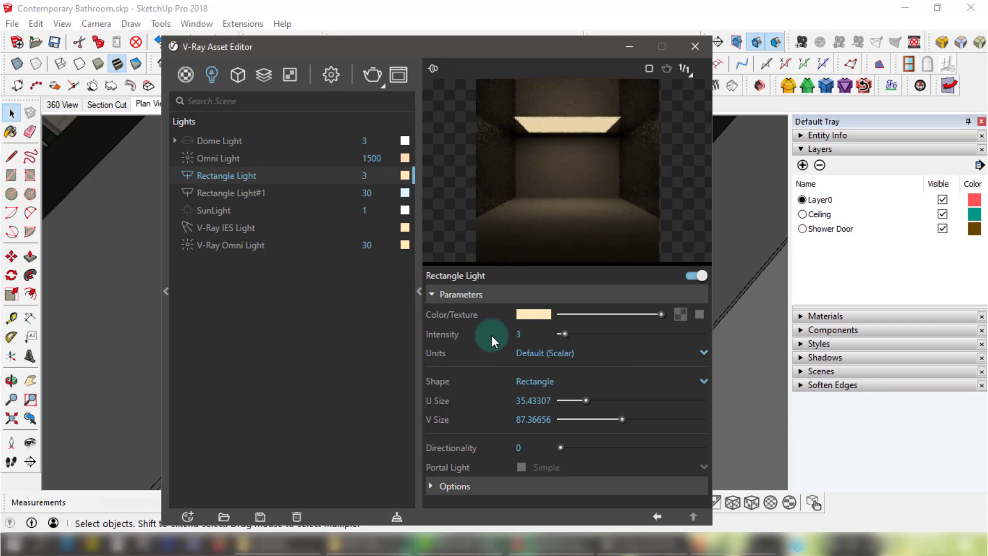
# - Try an intensity of 5 on the doorway's rectangle light and set it back to 3
pyautogui.click(511, 339)
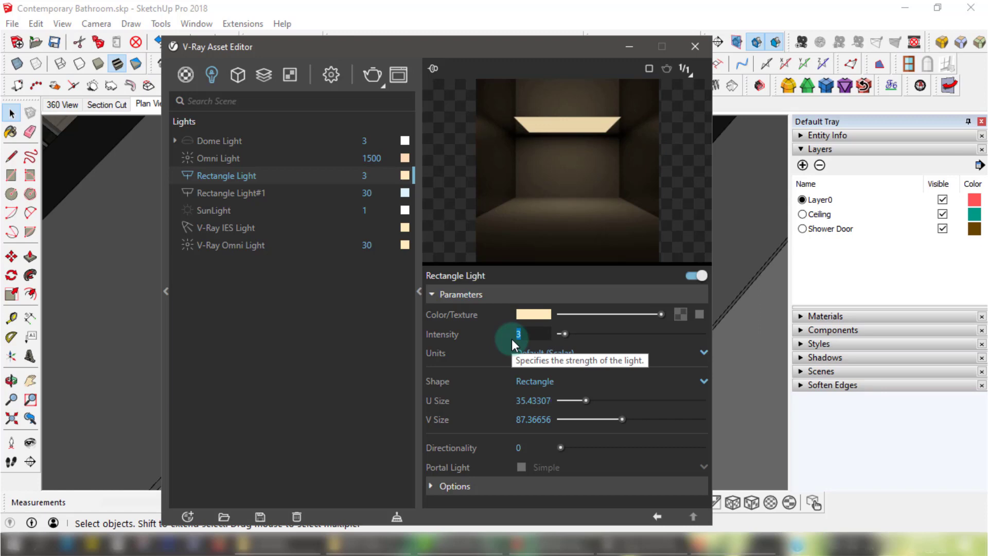
pyautogui.write('5')
pyautogui.press('Return')
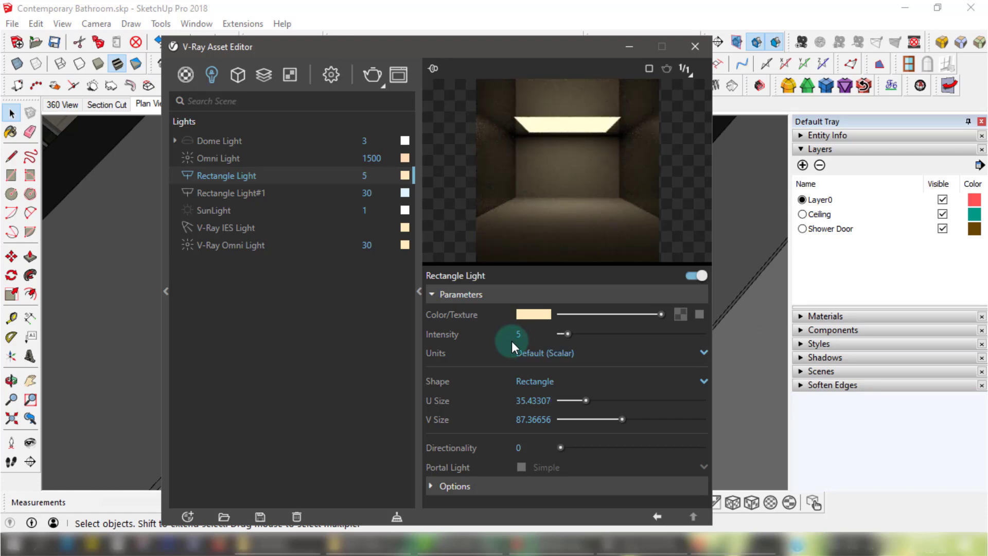
pyautogui.write('3')
pyautogui.click(505, 298)
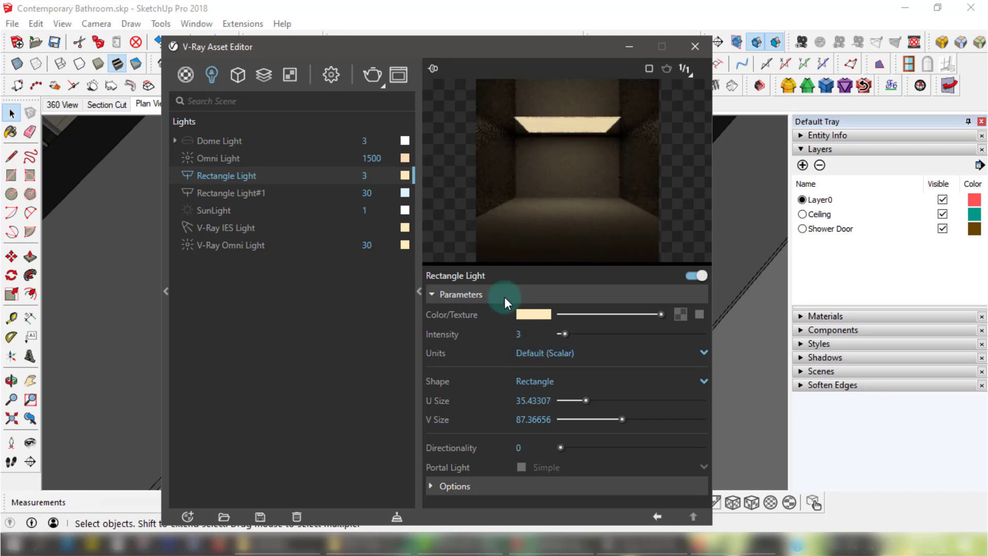
# - Close the asset editor and step back through the previous camera views to the full top view of the bathroom
pyautogui.click(694, 47)
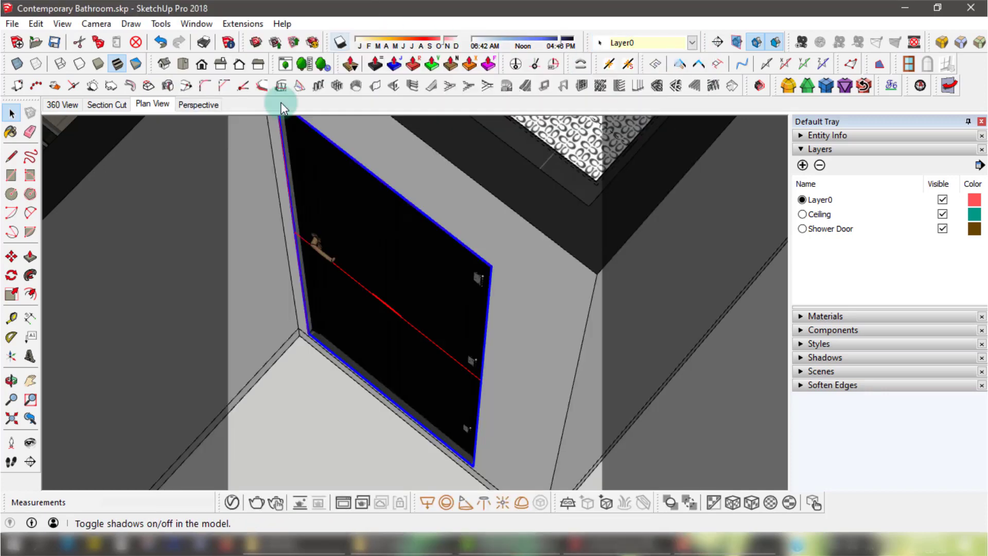
pyautogui.scroll(-5, 321, 238)
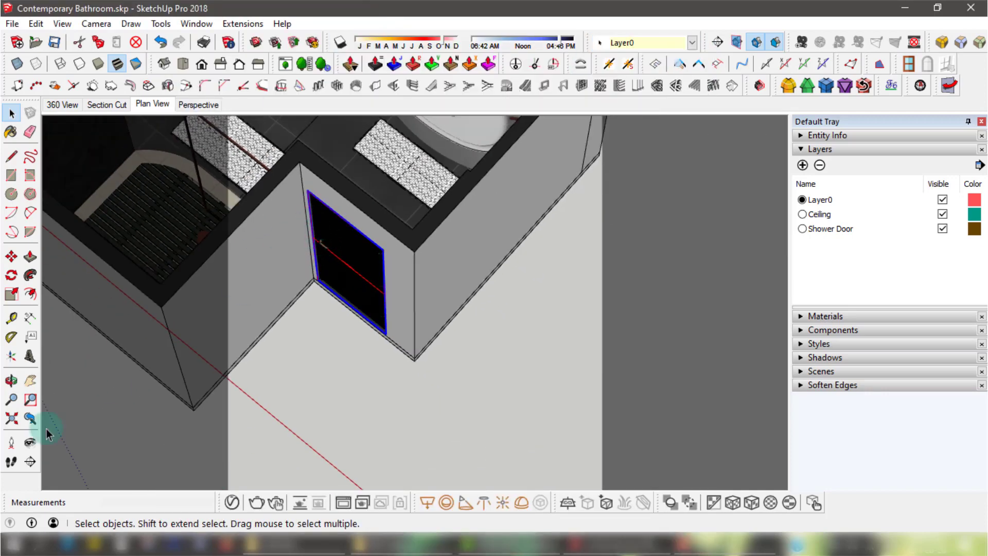
pyautogui.click(30, 418)
pyautogui.click(30, 418)
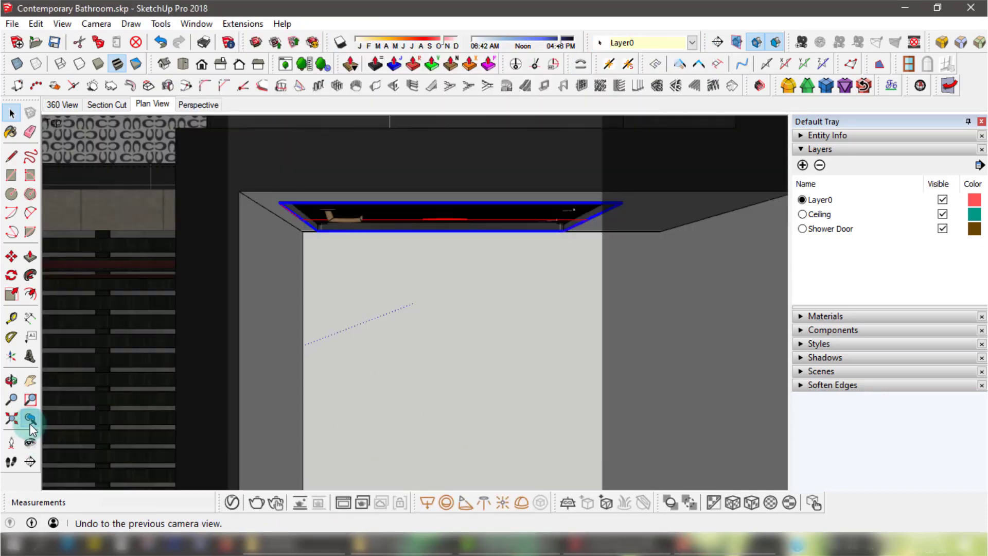
pyautogui.click(30, 418)
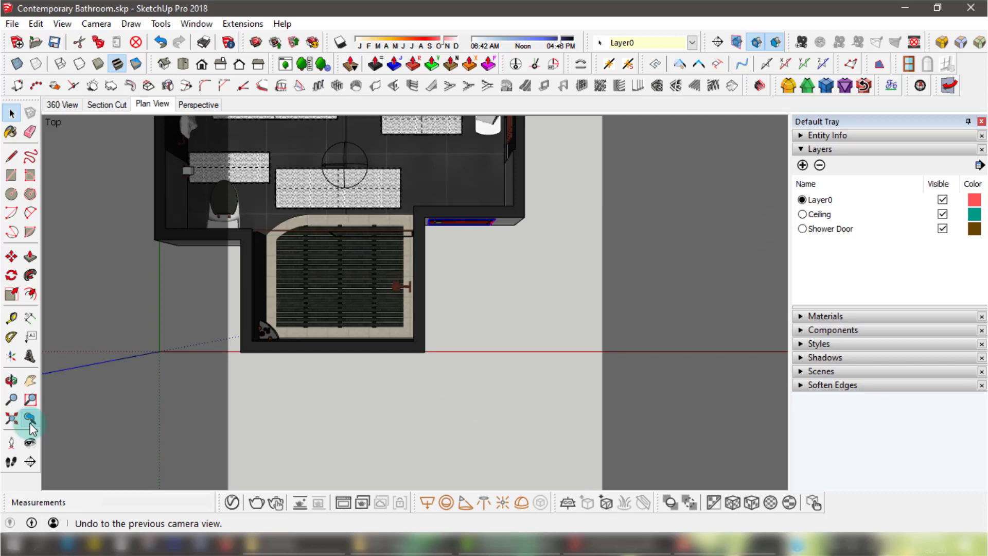
pyautogui.click(30, 418)
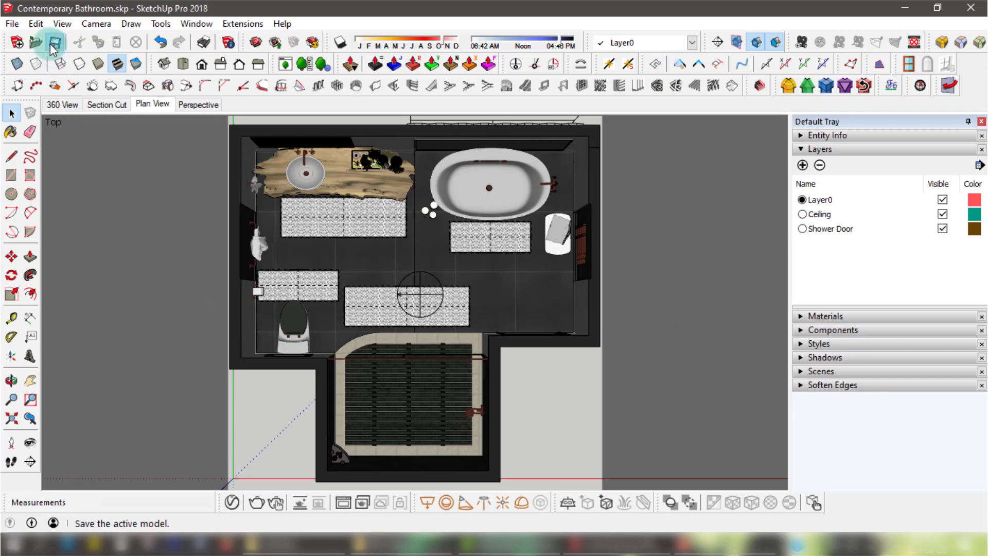
# - Check the Hidden Lights option among the Switches in the V-Ray render settings
pyautogui.click(231, 502)
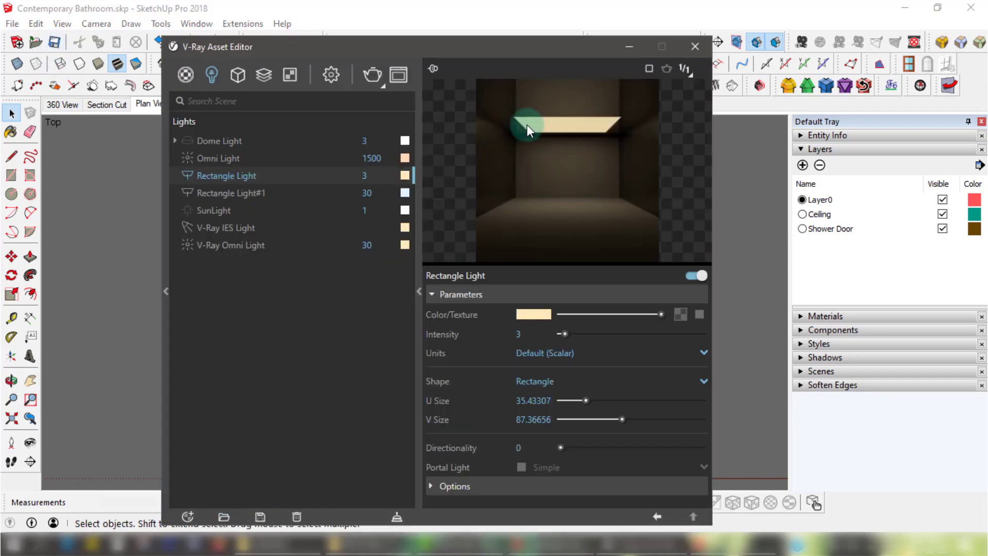
pyautogui.click(331, 75)
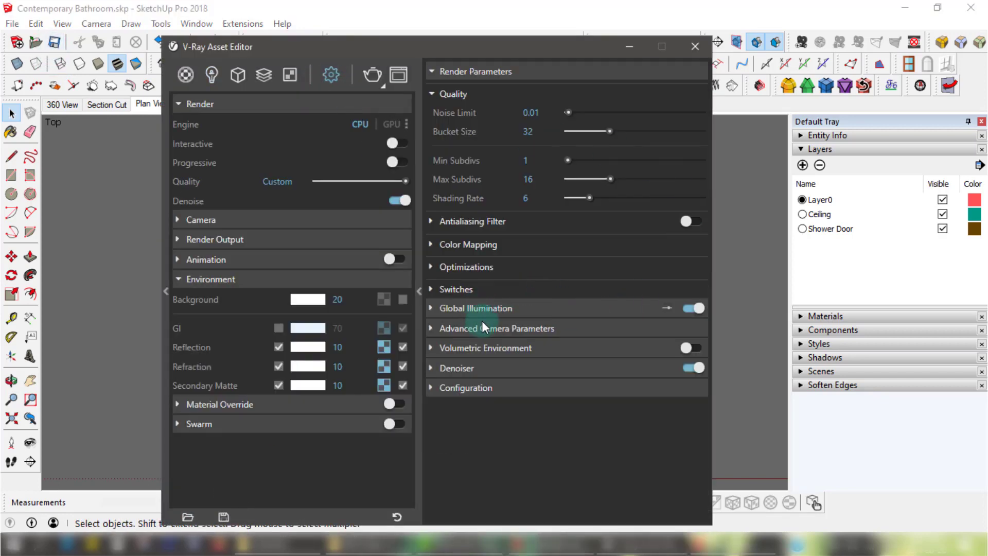
pyautogui.click(456, 289)
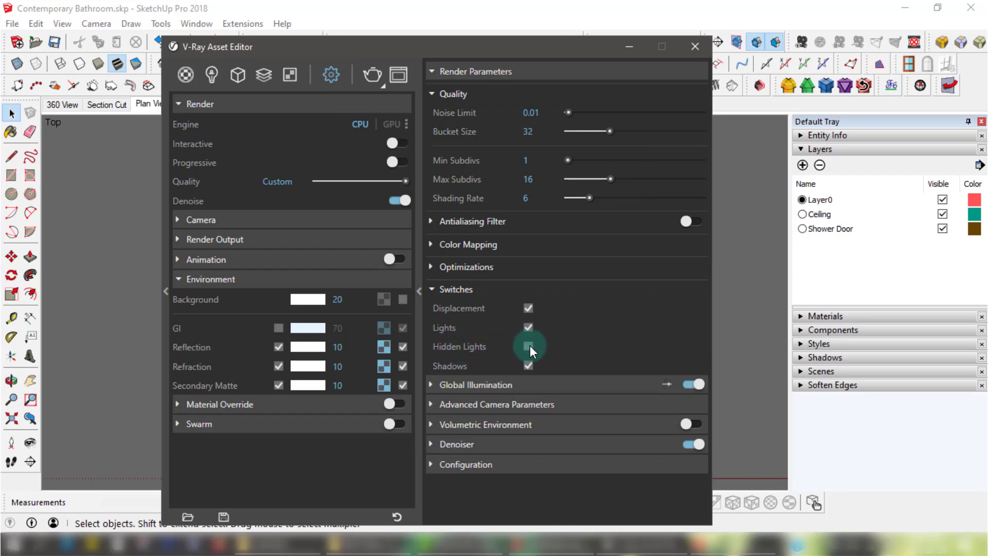
pyautogui.click(419, 291)
# - Set the render output image size to 800 by 800 pixels with the square aspect ratio
pyautogui.moveTo(339, 48); pyautogui.dragTo(567, 35)
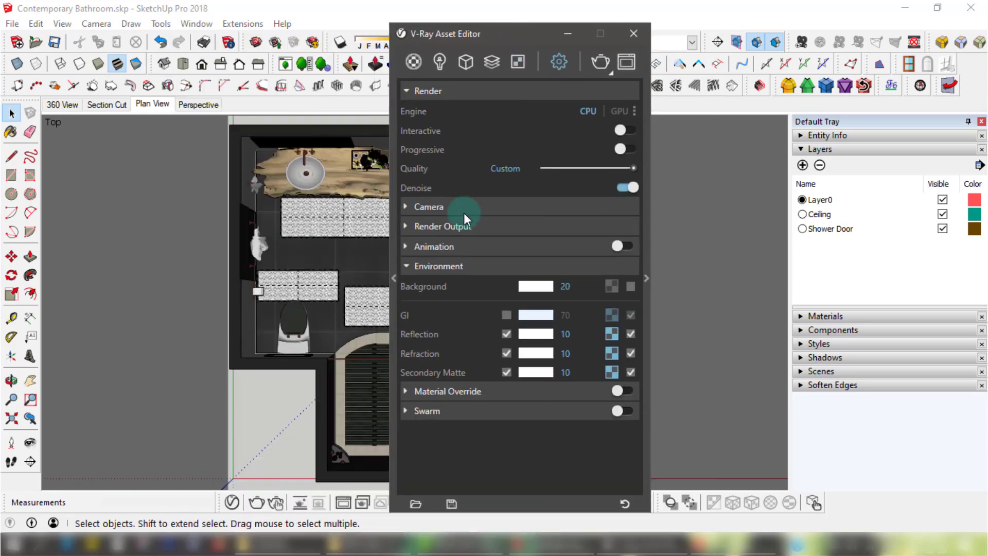
pyautogui.click(463, 226)
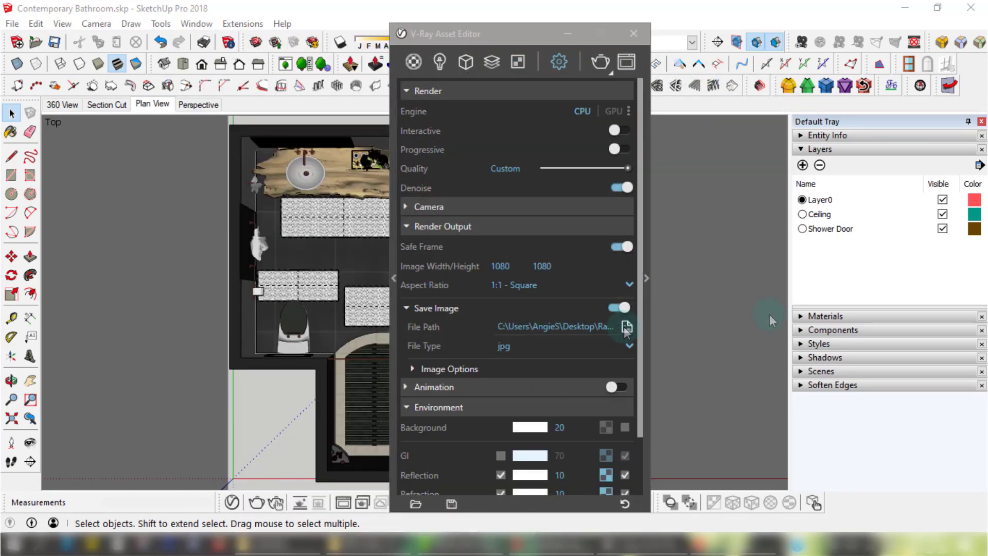
pyautogui.click(497, 397)
pyautogui.click(471, 407)
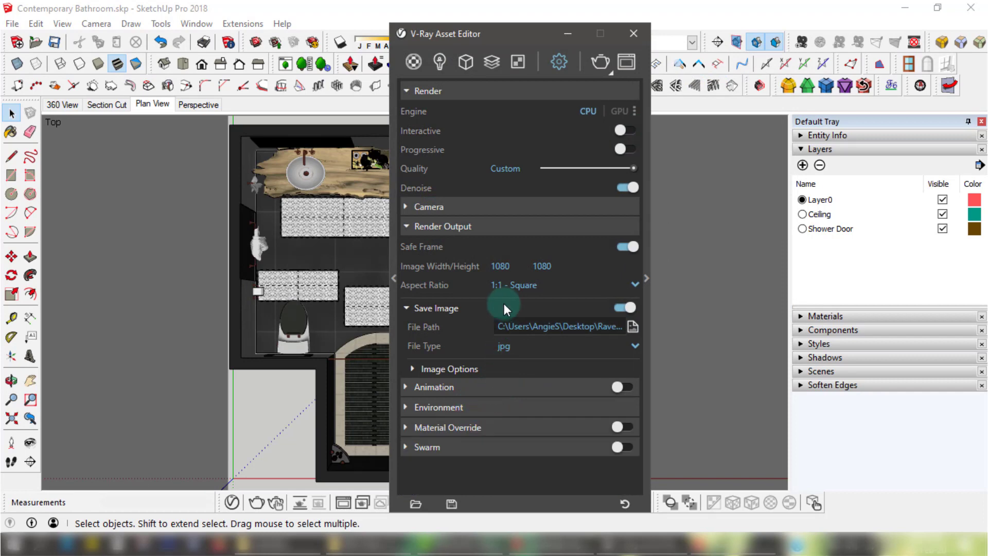
pyautogui.doubleClick(509, 266)
pyautogui.write('80')
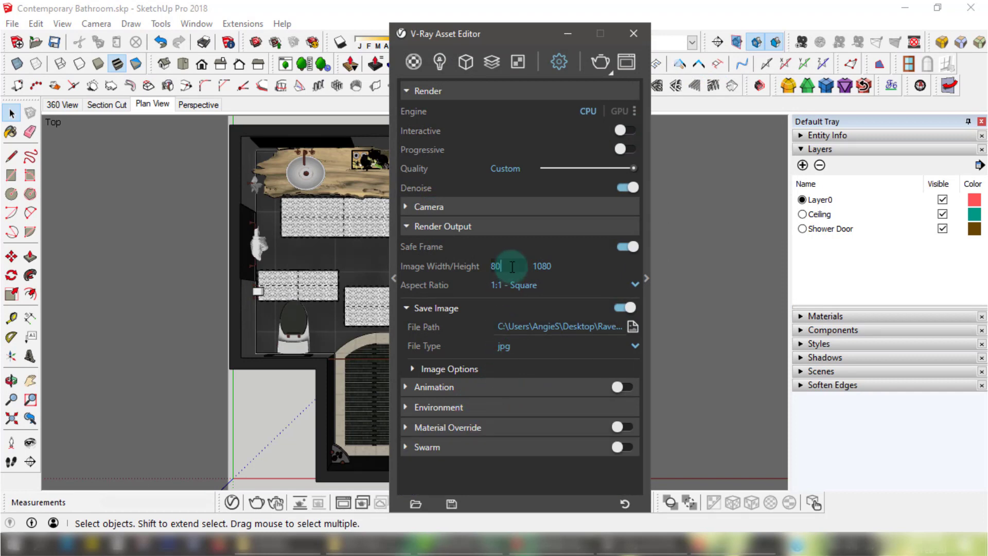
pyautogui.write('0')
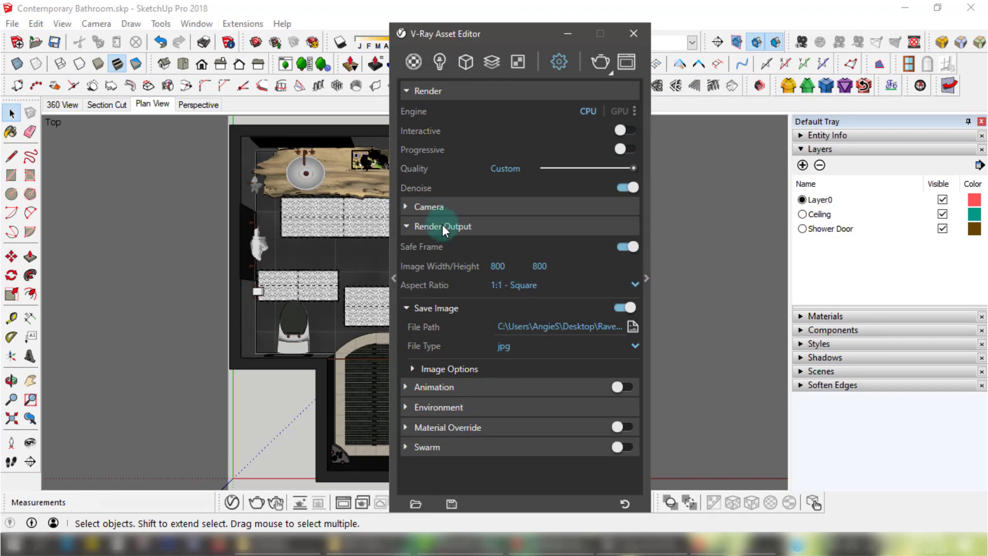
pyautogui.click(442, 225)
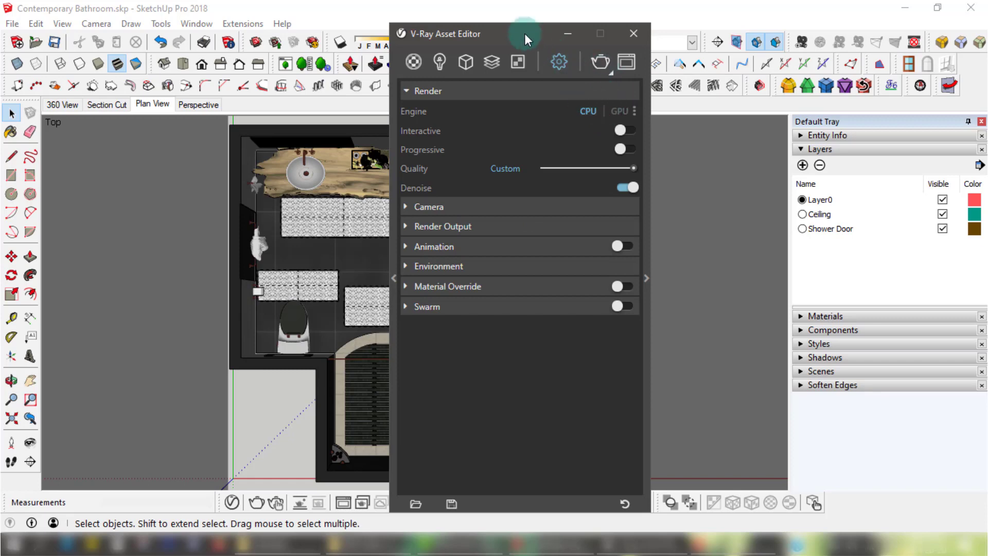
pyautogui.moveTo(524, 32); pyautogui.dragTo(774, 32)
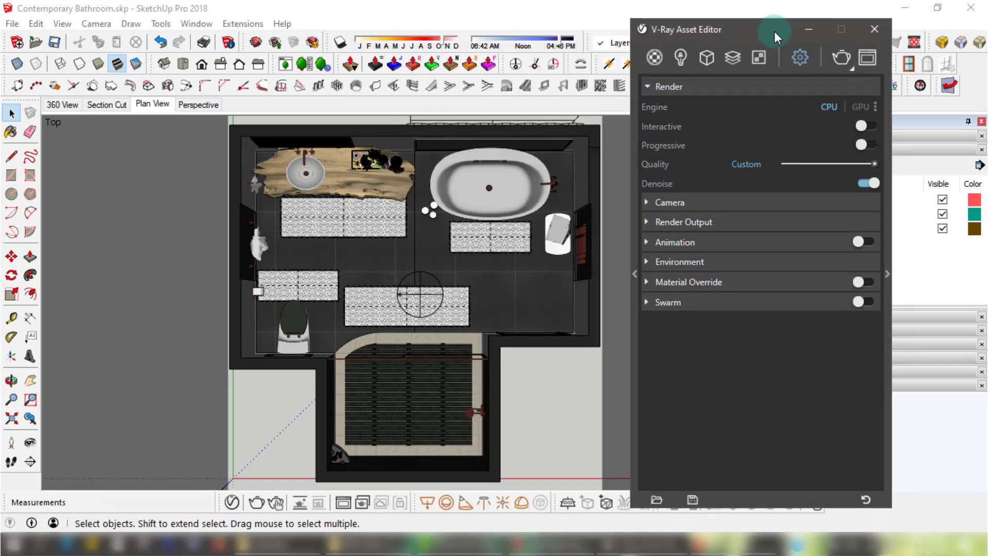
# - Run an interactive V-Ray render of the bathroom's top view and review the environment settings beside it
pyautogui.click(277, 502)
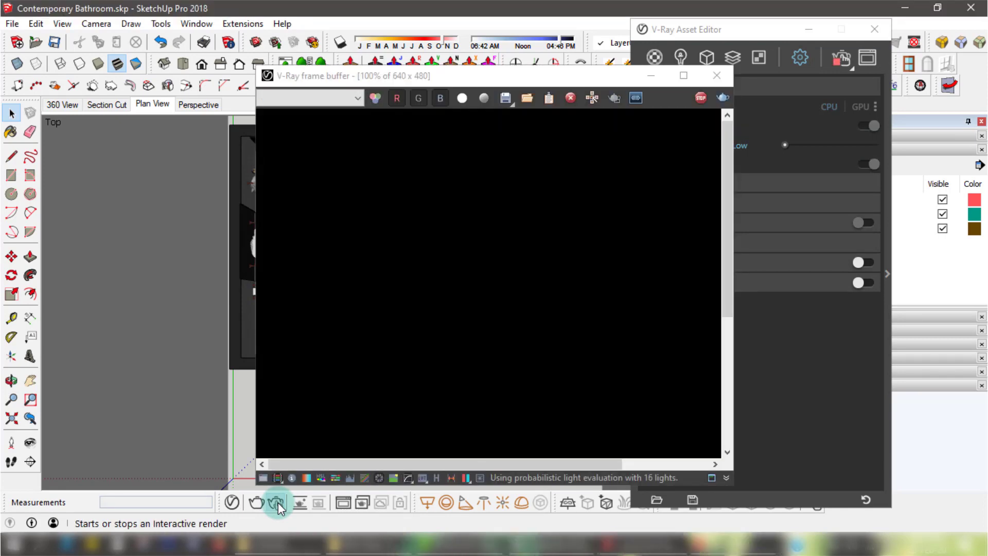
pyautogui.moveTo(560, 110); pyautogui.dragTo(523, 110)
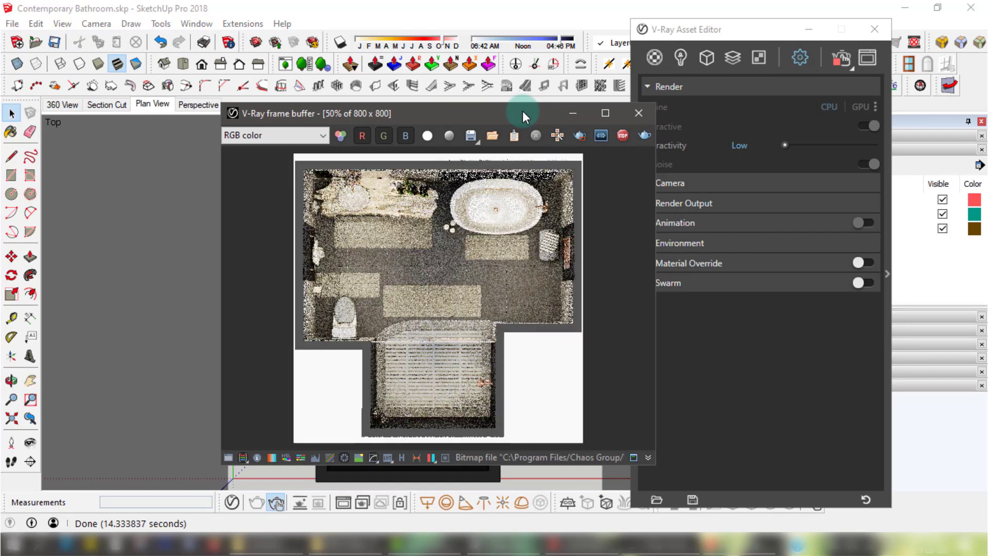
pyautogui.moveTo(520, 114); pyautogui.dragTo(393, 90)
pyautogui.click(659, 245)
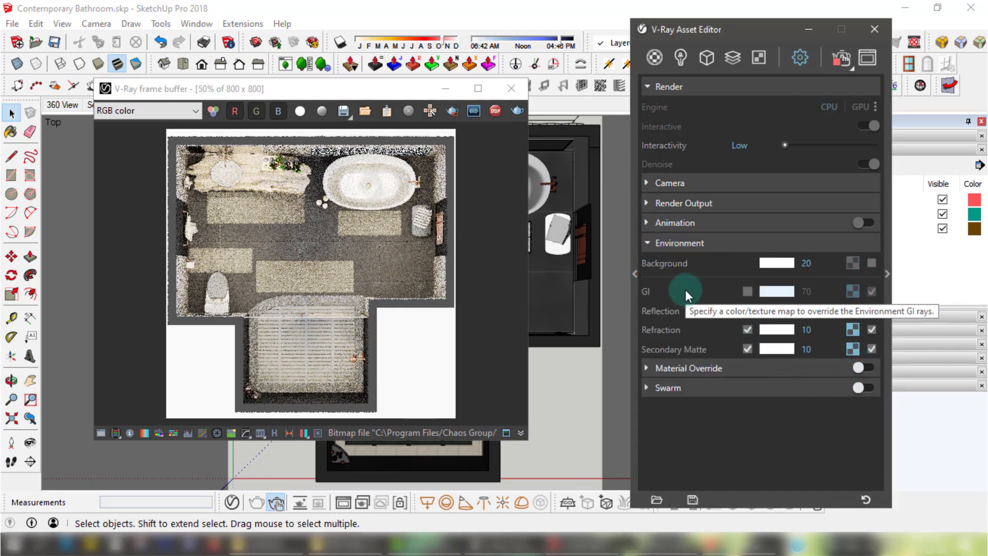
pyautogui.click(669, 243)
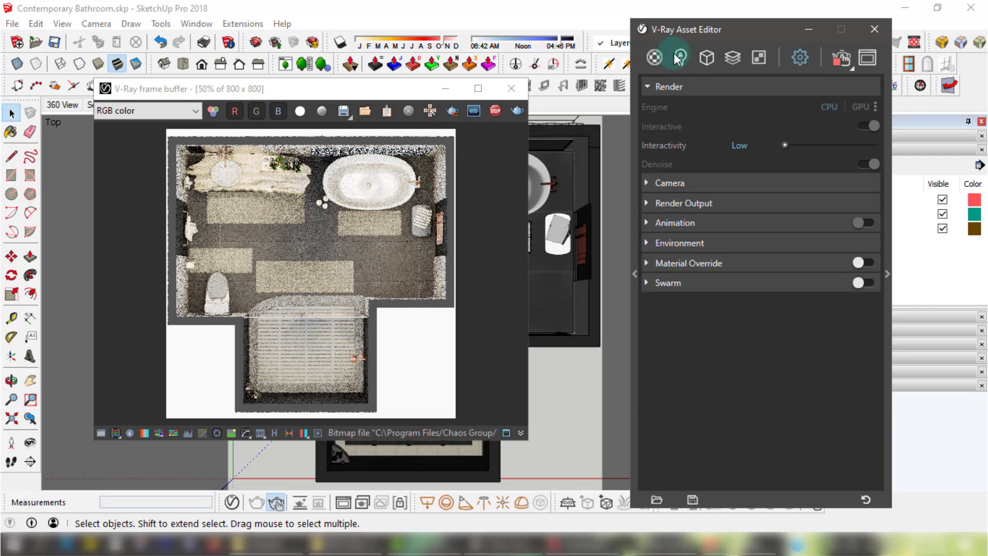
# - Review the scene's light list and end the interactive render, closing its windows
pyautogui.click(679, 57)
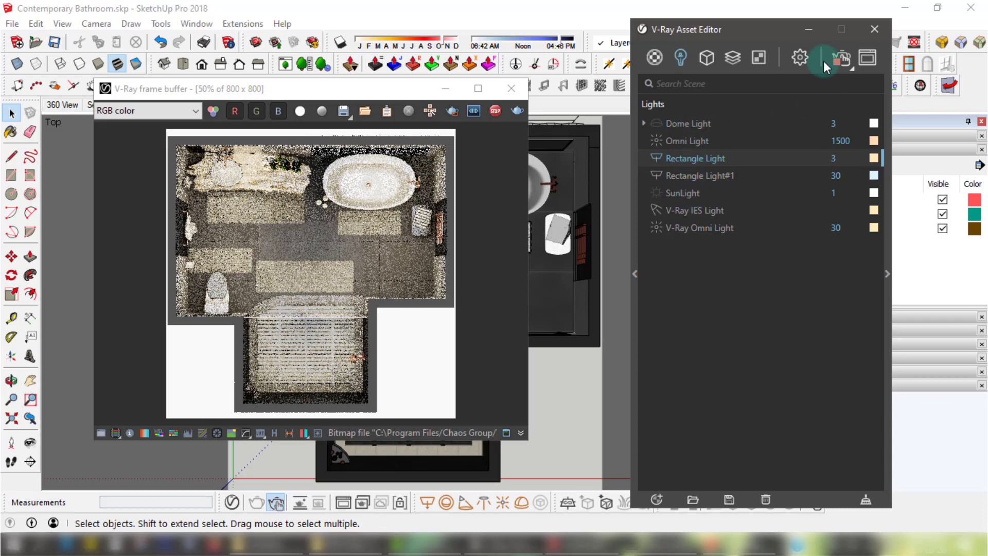
pyautogui.click(873, 30)
pyautogui.moveTo(337, 88); pyautogui.dragTo(512, 102)
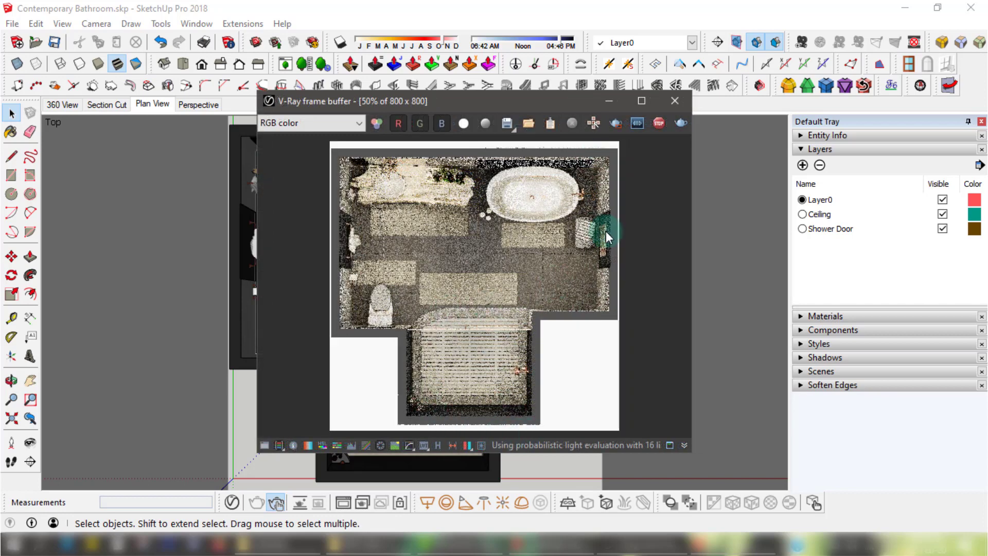
pyautogui.click(658, 123)
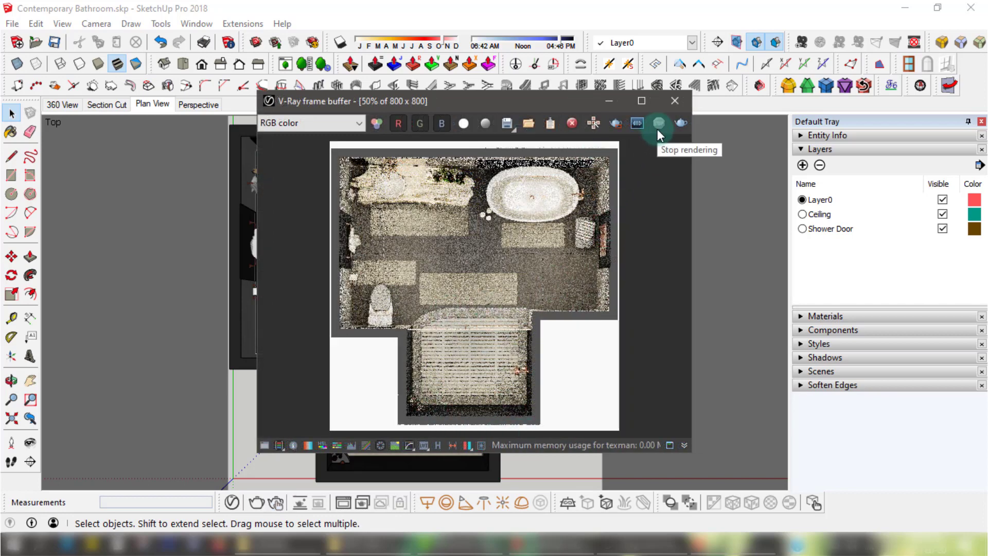
pyautogui.click(672, 102)
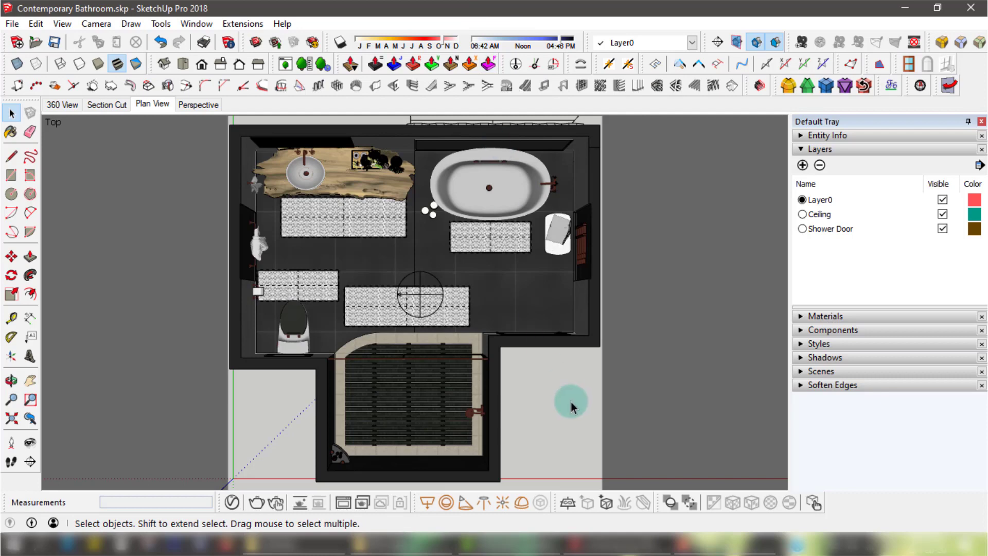
# - Check the render output size, turn off interactive mode and run a production render of the perspective top view
pyautogui.click(232, 502)
pyautogui.click(796, 59)
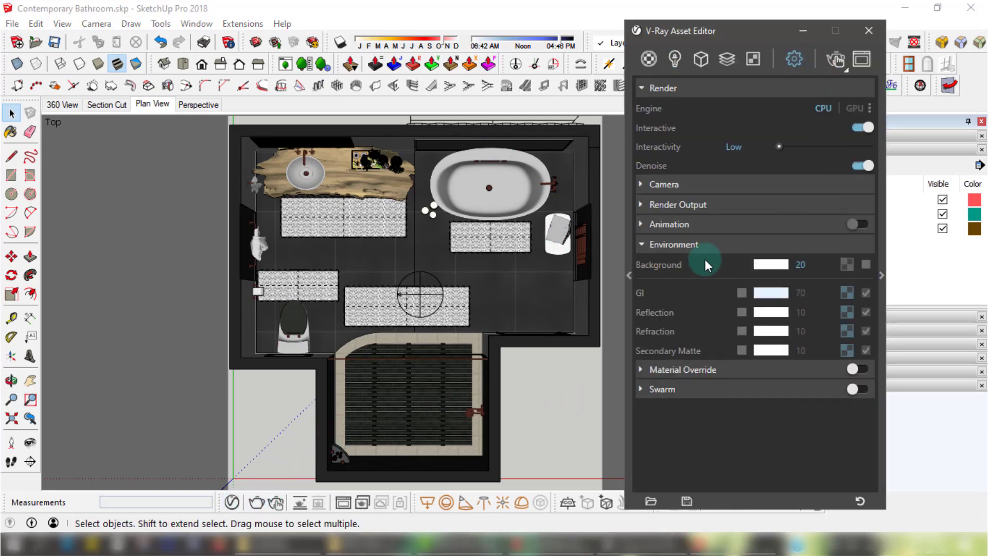
pyautogui.click(682, 246)
pyautogui.click(686, 209)
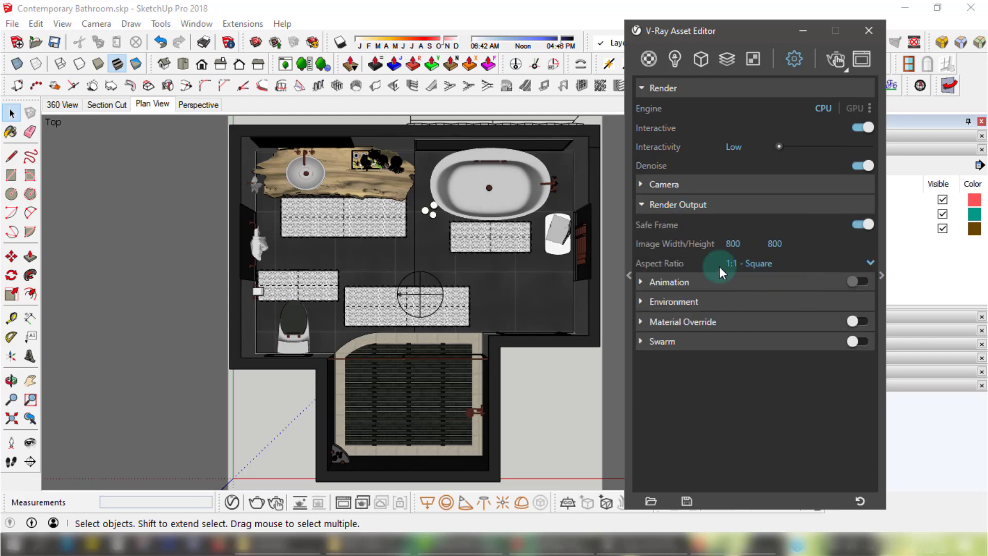
pyautogui.click(680, 204)
pyautogui.click(681, 204)
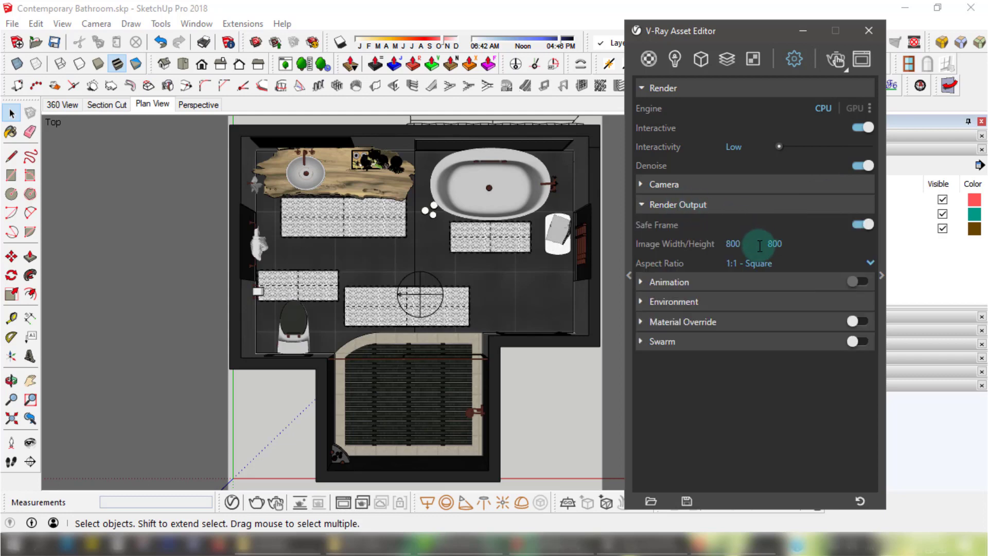
pyautogui.click(685, 207)
pyautogui.moveTo(839, 72); pyautogui.dragTo(835, 90)
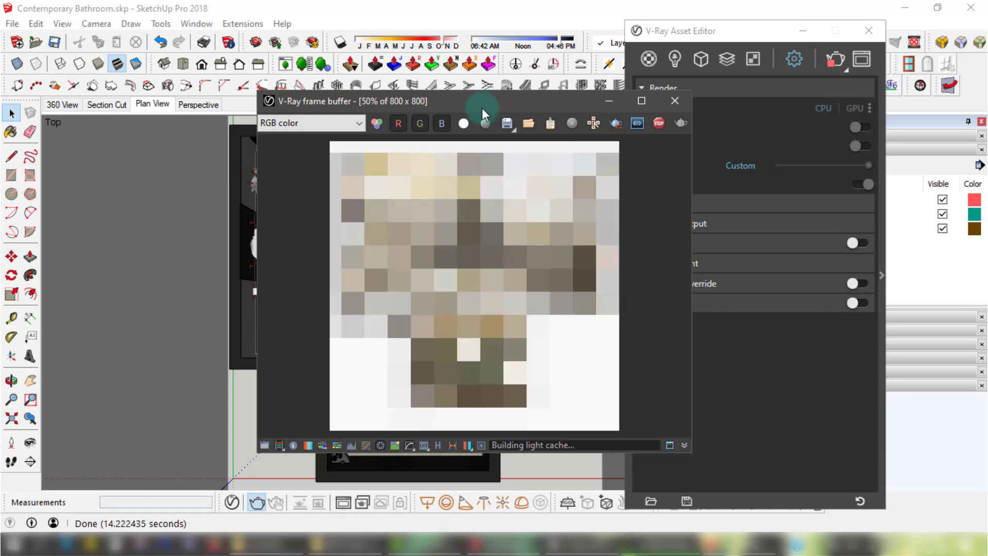
pyautogui.moveTo(490, 103)
pyautogui.mouseDown()
pyautogui.moveTo(454, 114)
pyautogui.moveTo(483, 115)
pyautogui.mouseUp()
pyautogui.click(878, 31)
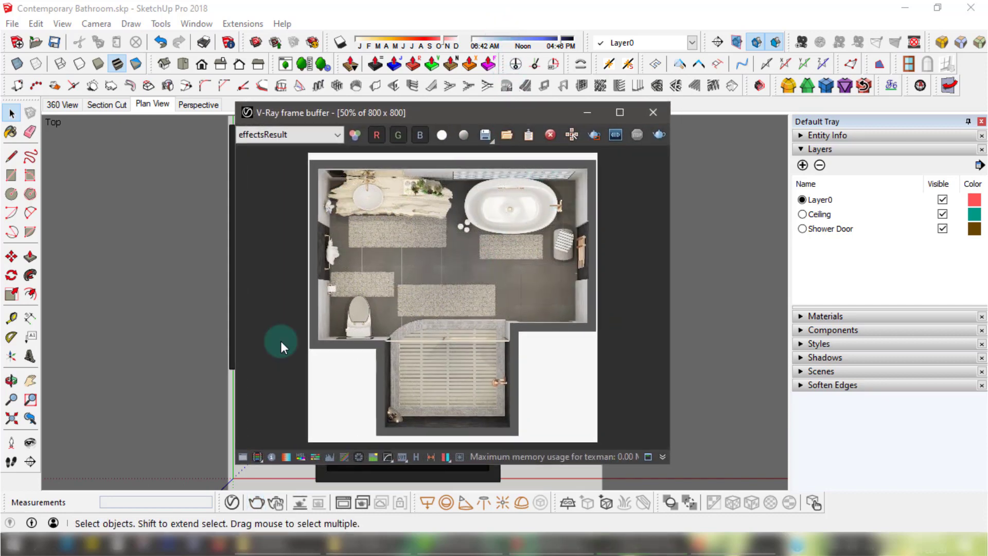
# - Enable the frame buffer's exposure correction with Exposure at -0.81 and Contrast at -0.04
pyautogui.click(243, 457)
pyautogui.click(733, 150)
pyautogui.click(877, 204)
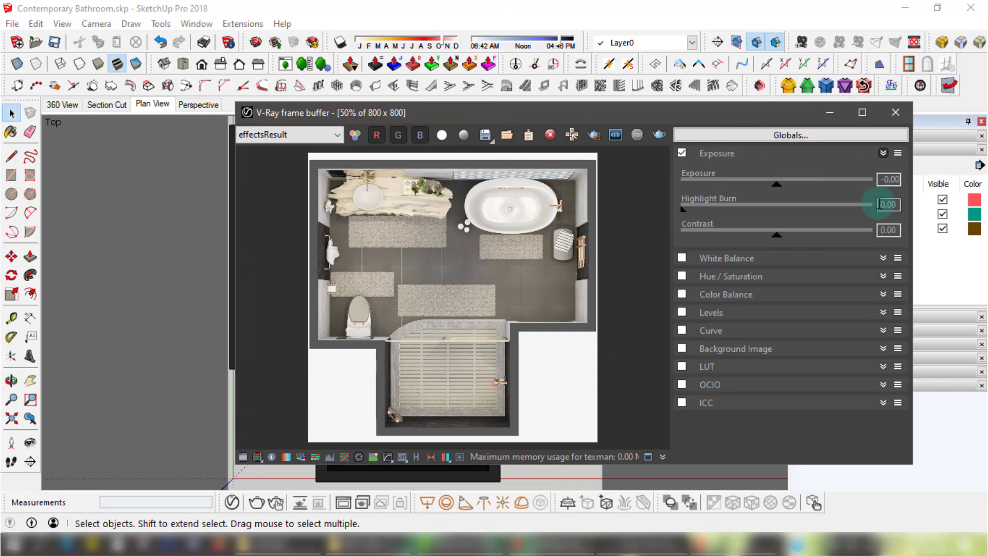
pyautogui.moveTo(776, 185); pyautogui.dragTo(762, 192)
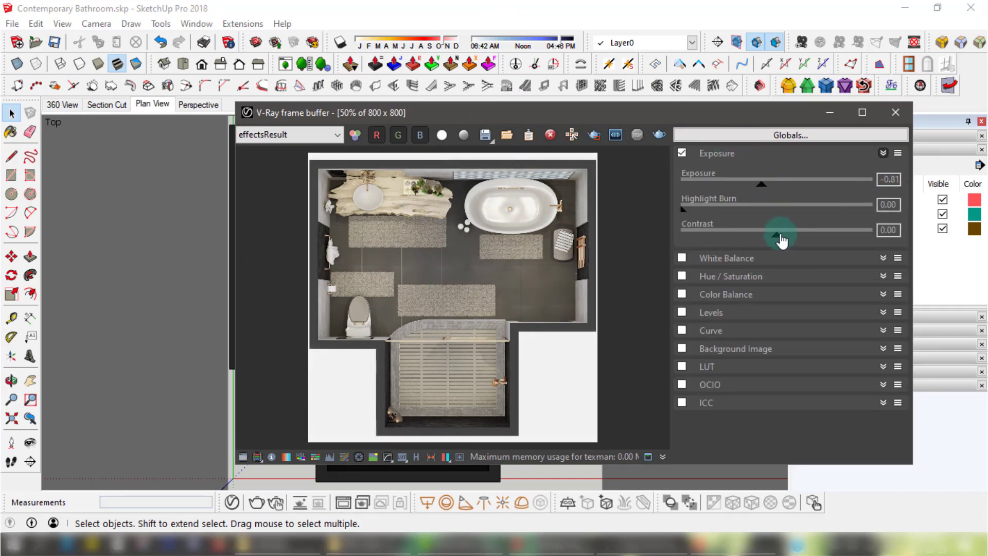
pyautogui.moveTo(781, 241); pyautogui.dragTo(785, 239)
pyautogui.moveTo(577, 112); pyautogui.dragTo(593, 110)
pyautogui.moveTo(796, 240); pyautogui.dragTo(789, 239)
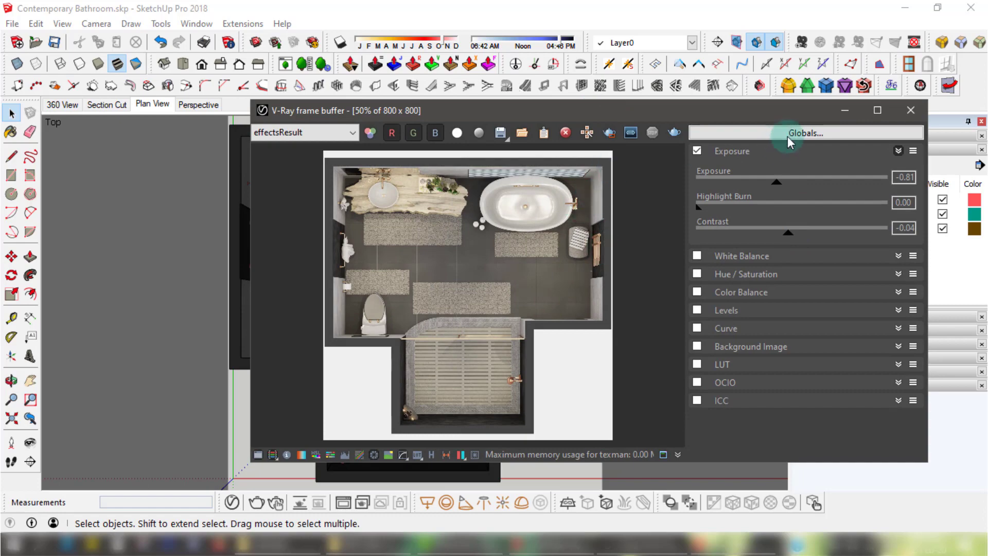
# - Examine the rendered bathroom plan at 100% in the maximized frame buffer and close it
pyautogui.click(877, 110)
pyautogui.doubleClick(391, 285)
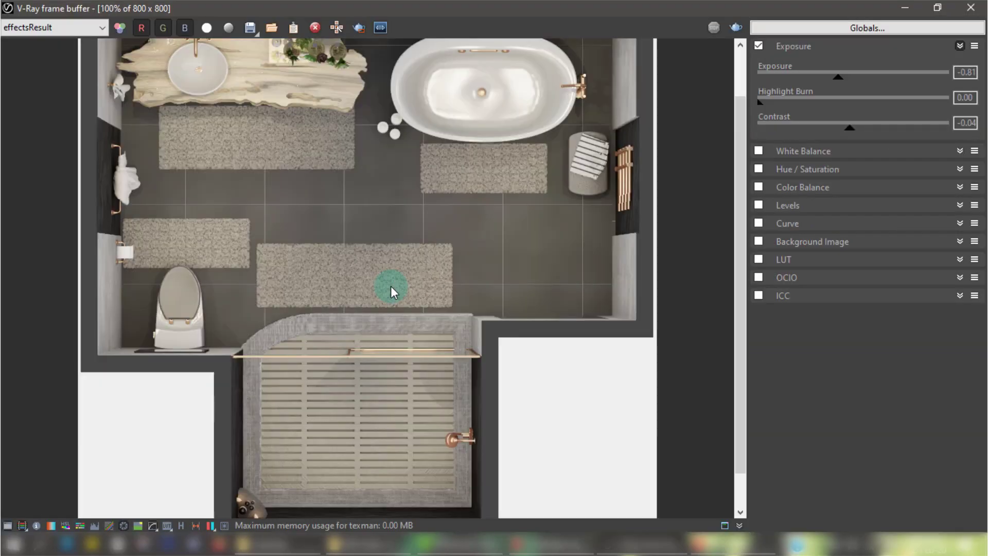
pyautogui.moveTo(737, 244); pyautogui.dragTo(565, 103)
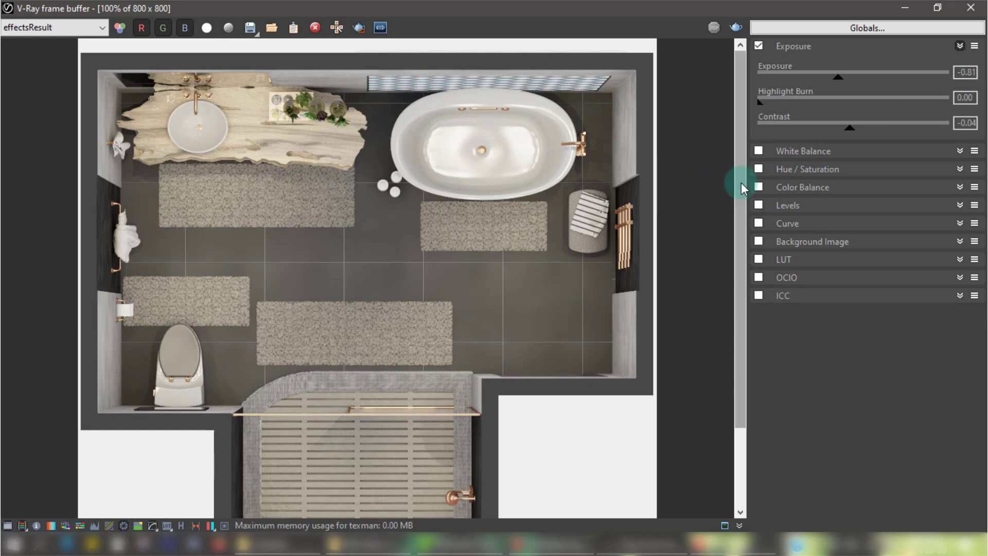
pyautogui.moveTo(741, 182)
pyautogui.mouseDown()
pyautogui.moveTo(739, 221)
pyautogui.moveTo(739, 198)
pyautogui.mouseUp()
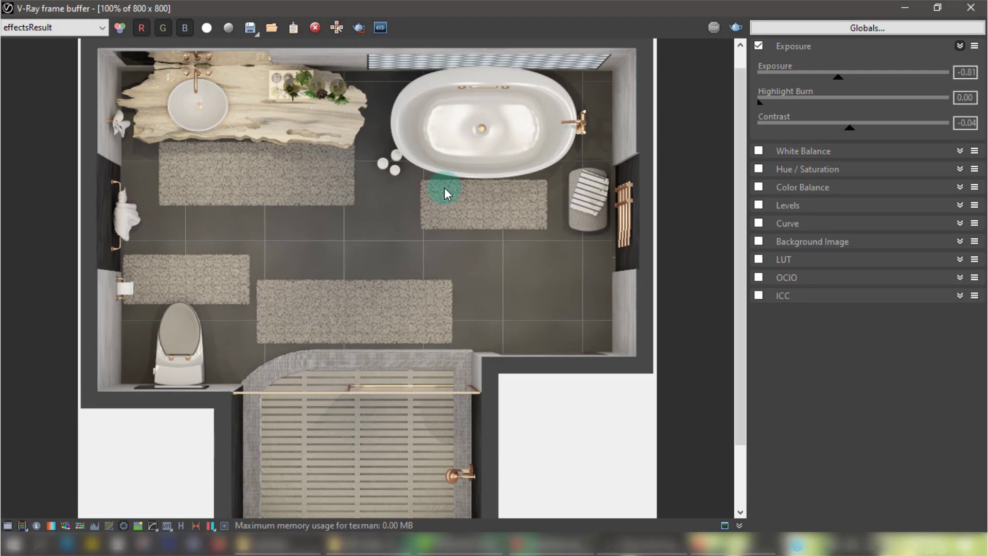
pyautogui.scroll(-1, 444, 188)
pyautogui.click(964, 17)
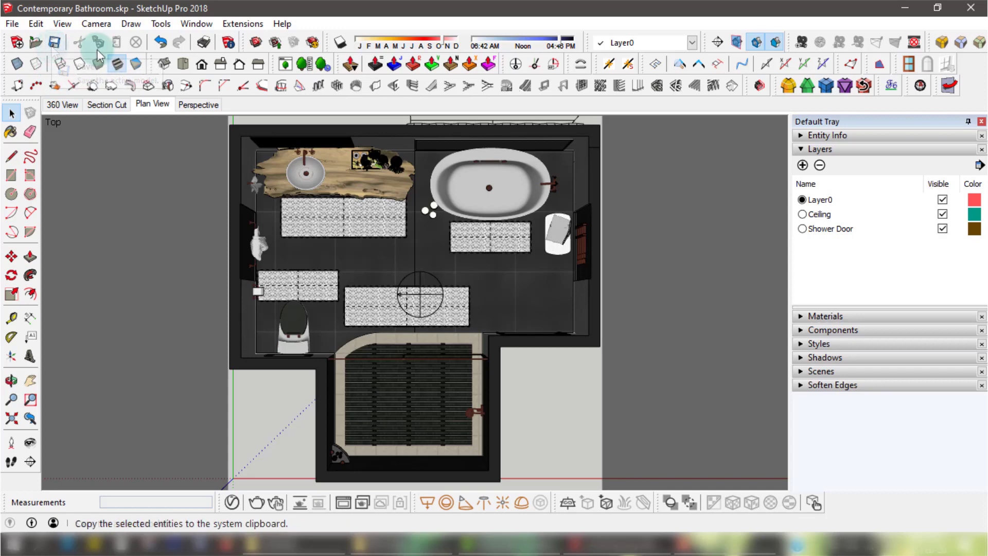
# - Switch the top view to parallel projection and enlarge the bathroom to fill the square frame
pyautogui.click(96, 24)
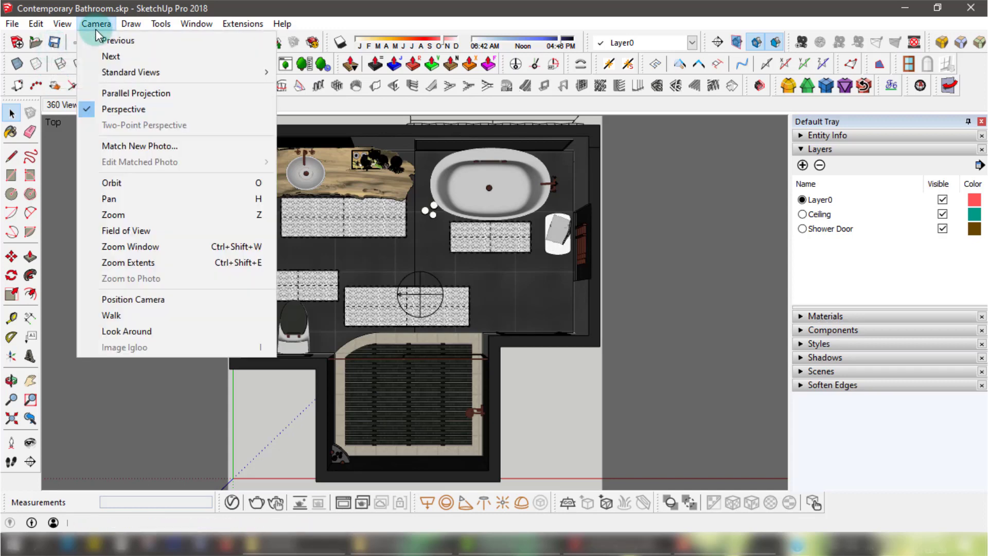
pyautogui.click(113, 93)
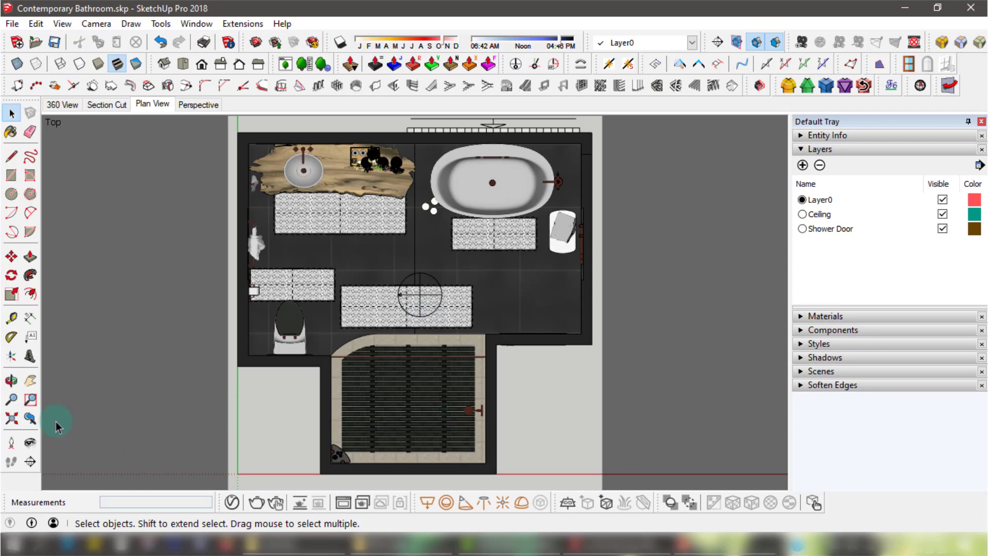
pyautogui.click(11, 399)
pyautogui.moveTo(415, 287); pyautogui.dragTo(414, 279)
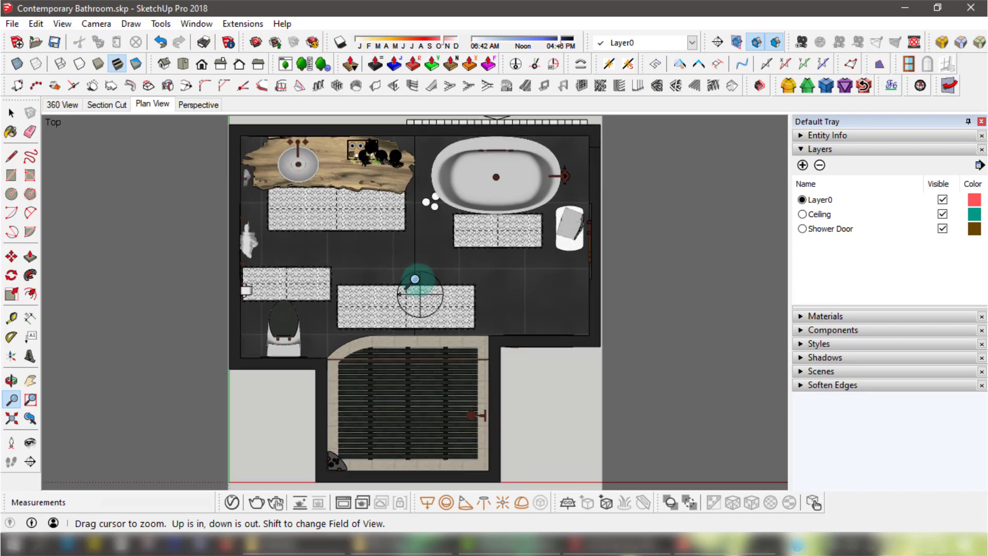
pyautogui.click(11, 112)
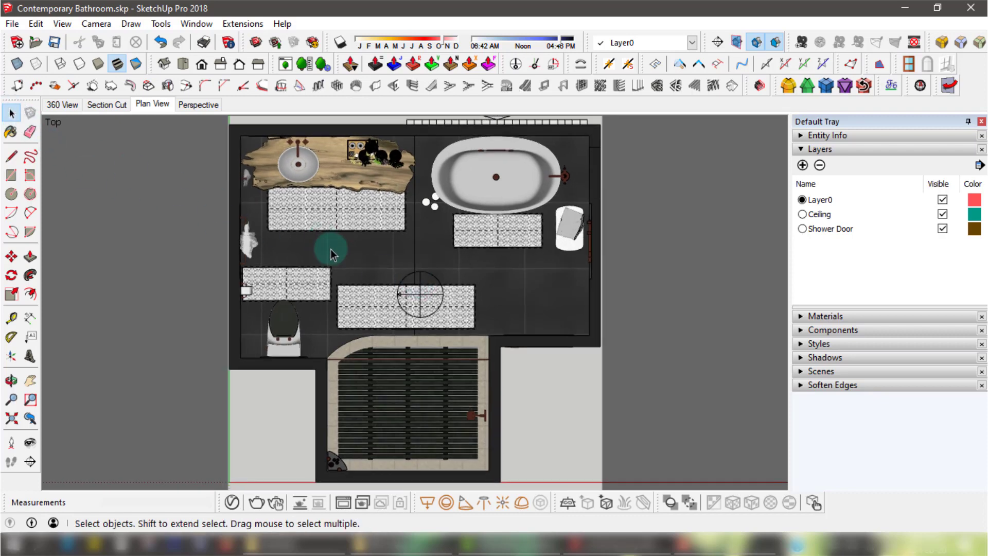
# - Open the saved image's file path setting in the render output and start a production render of the parallel-projection view
pyautogui.click(231, 502)
pyautogui.click(704, 220)
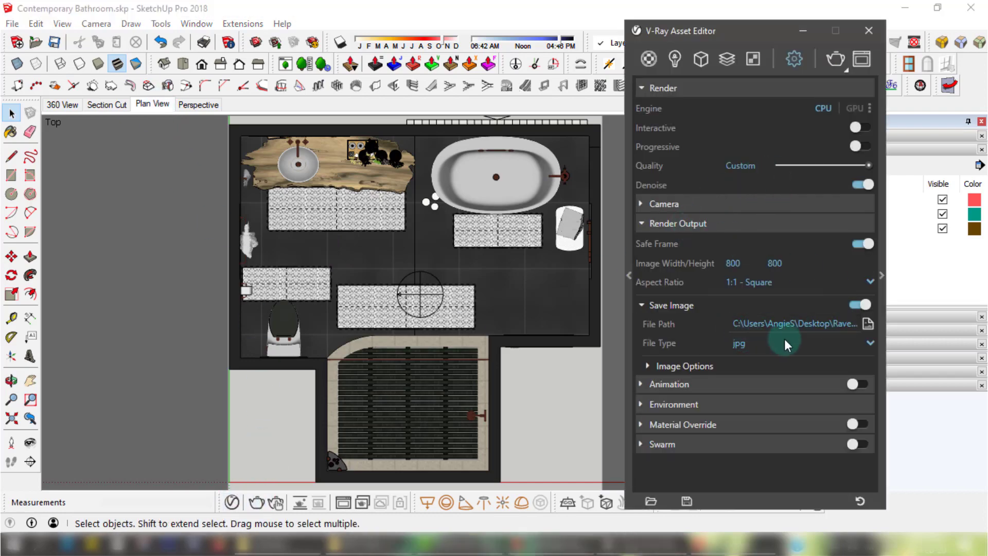
pyautogui.click(868, 323)
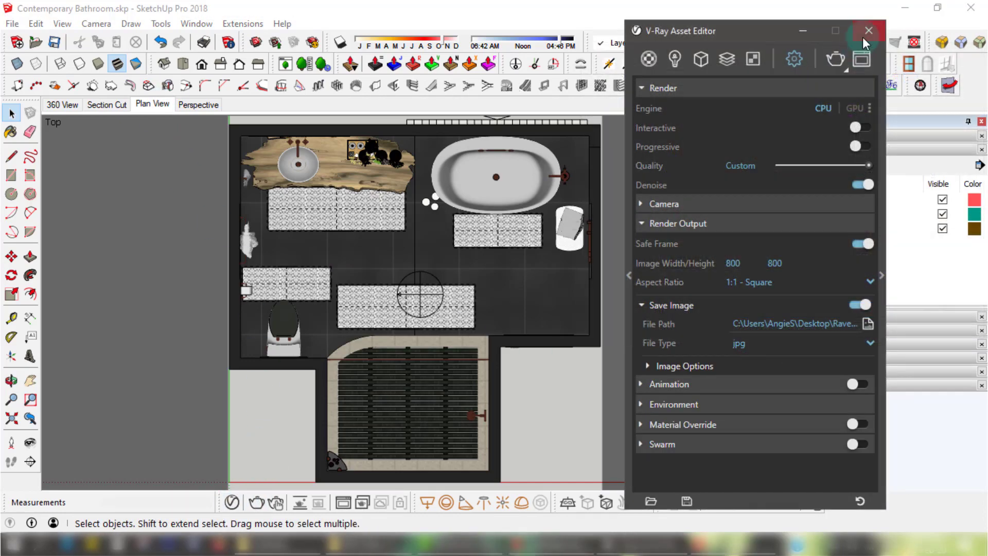
pyautogui.click(869, 31)
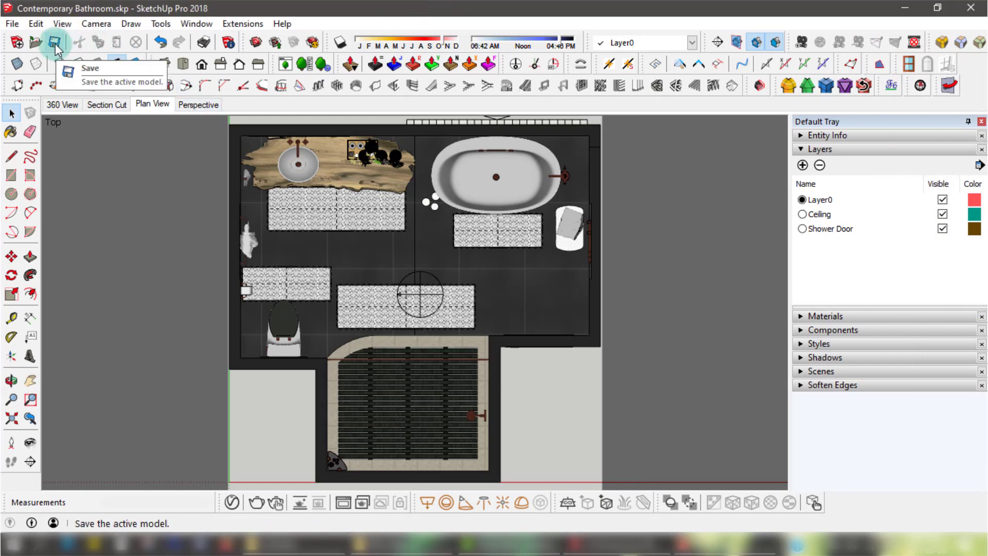
pyautogui.click(261, 505)
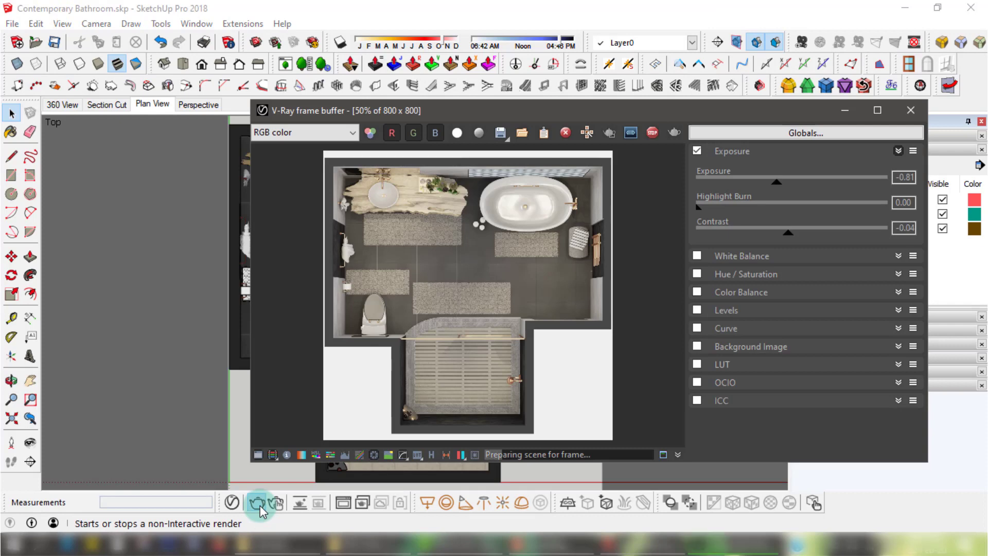
# - Hide the frame buffer's color correction controls and reposition its window over the model while the parallel-projection view renders
pyautogui.click(258, 455)
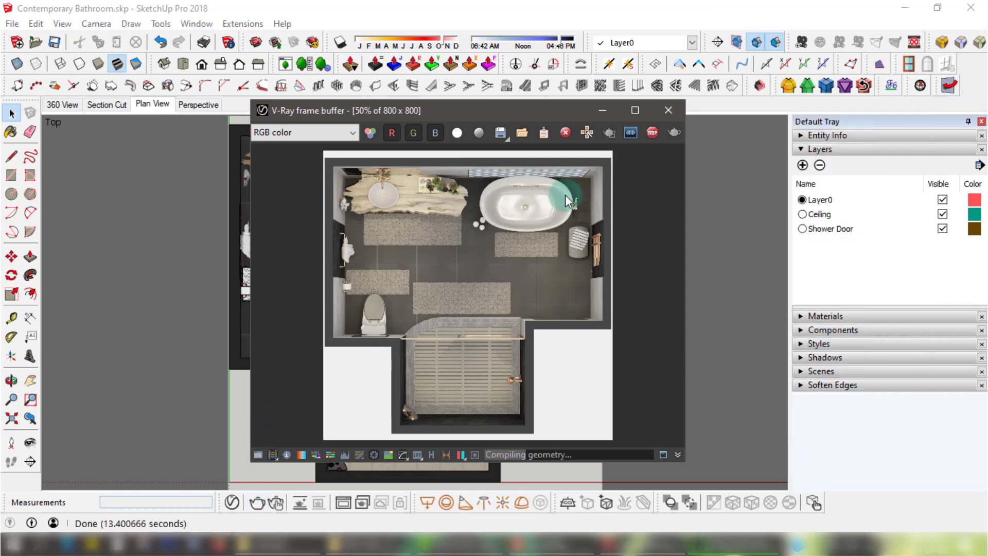
pyautogui.moveTo(483, 108); pyautogui.dragTo(497, 123)
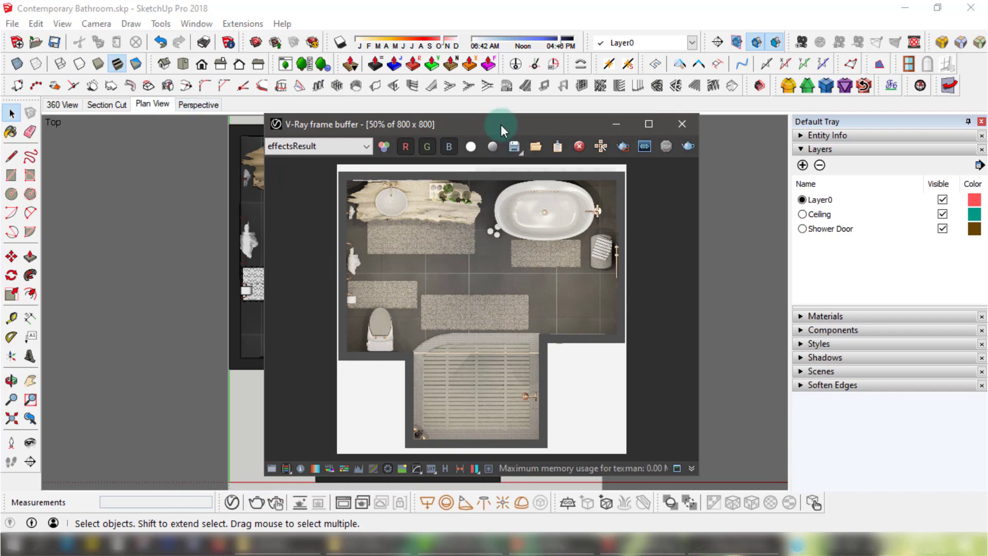
pyautogui.moveTo(496, 121)
pyautogui.mouseDown()
pyautogui.moveTo(526, 122)
pyautogui.moveTo(504, 103)
pyautogui.mouseUp()
# - Examine the parallel-projection bathroom render at 100% in the maximized frame buffer, restore the window and close it
pyautogui.click(653, 105)
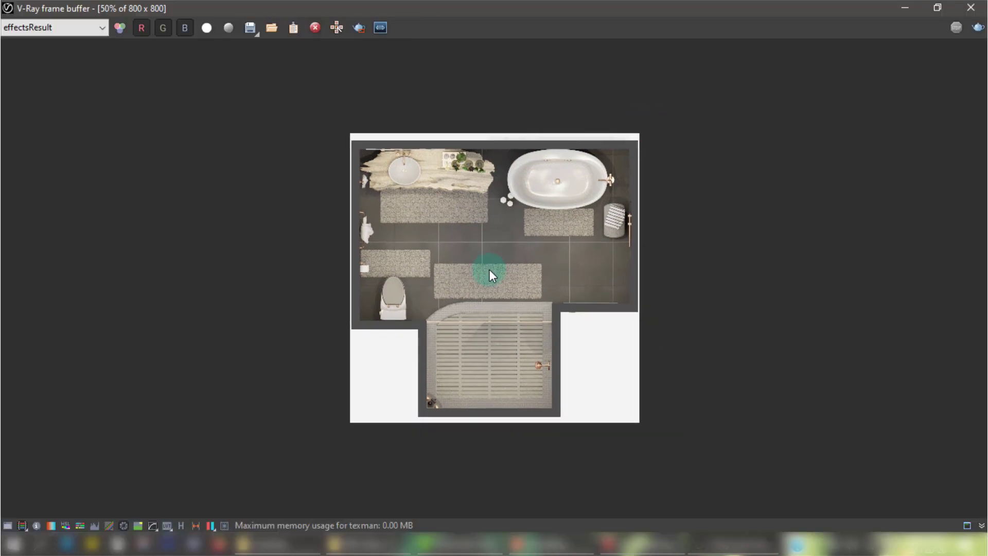
pyautogui.scroll(2, 489, 270)
pyautogui.moveTo(984, 199); pyautogui.dragTo(983, 152)
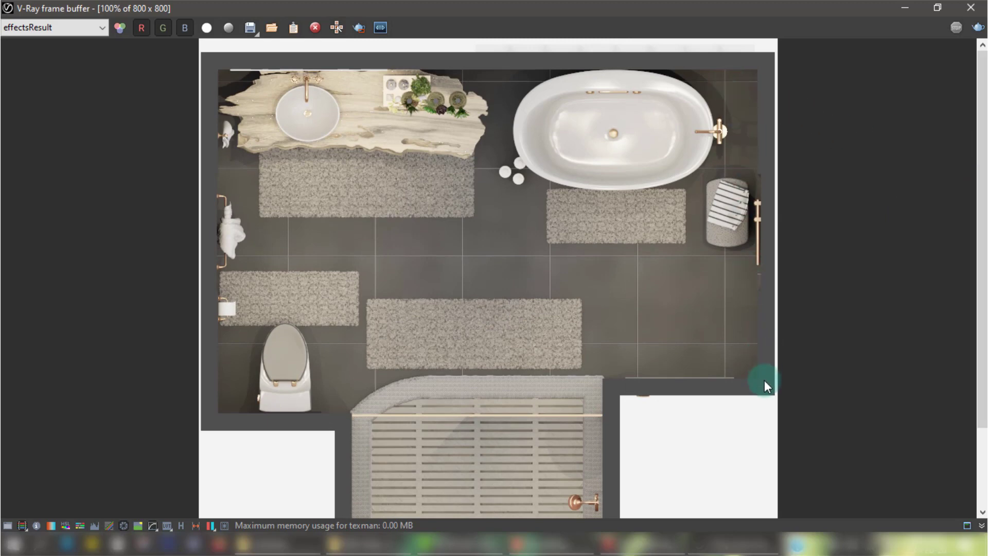
pyautogui.moveTo(983, 157); pyautogui.dragTo(977, 121)
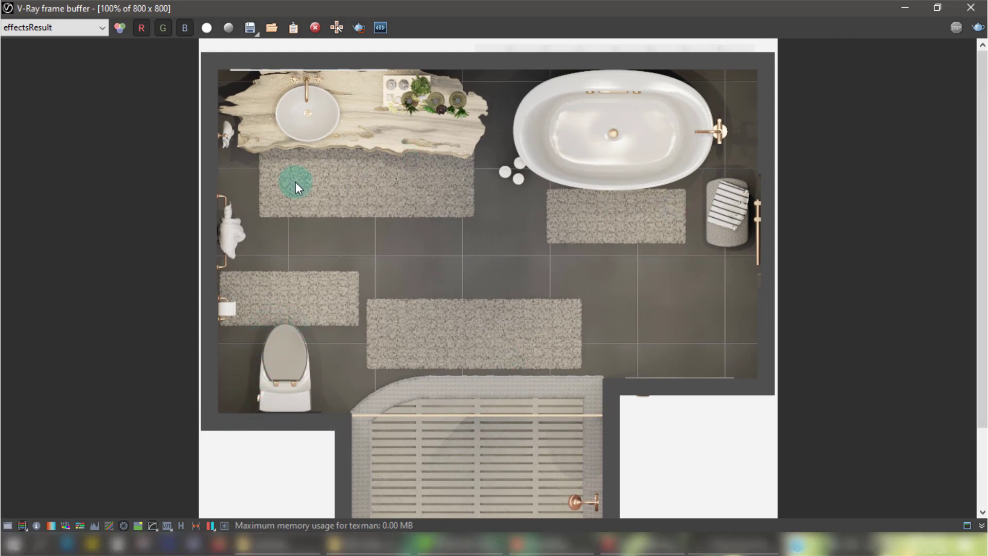
pyautogui.scroll(-1, 559, 287)
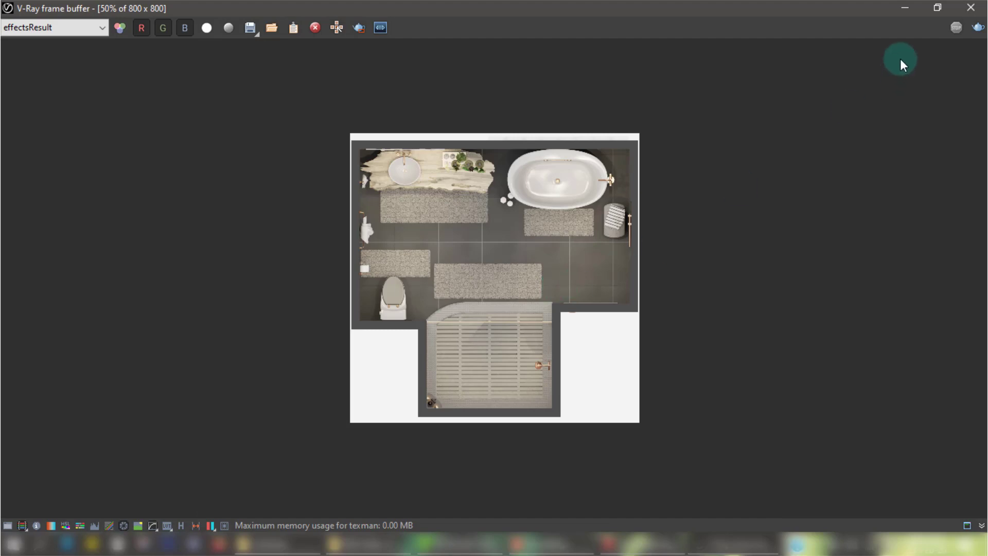
pyautogui.click(931, 11)
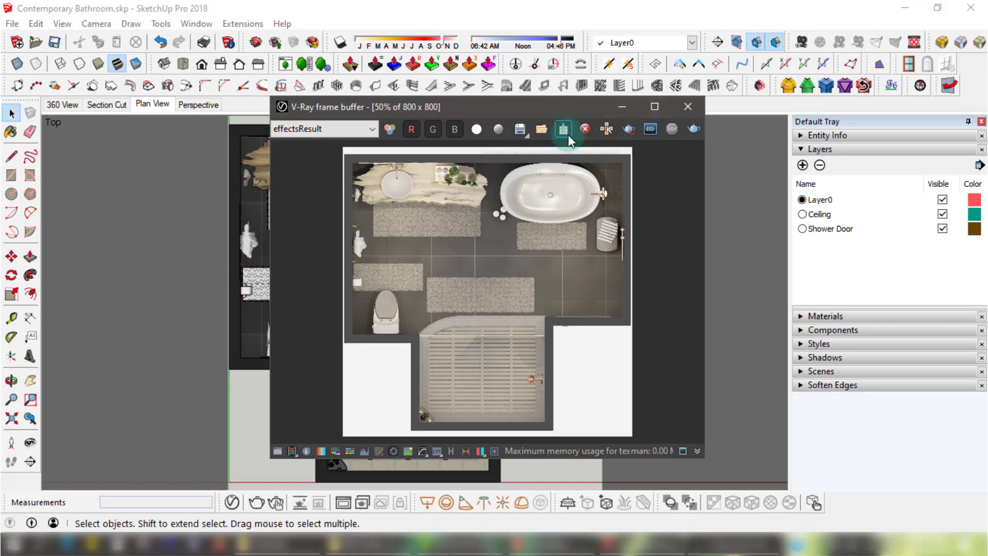
pyautogui.click(676, 108)
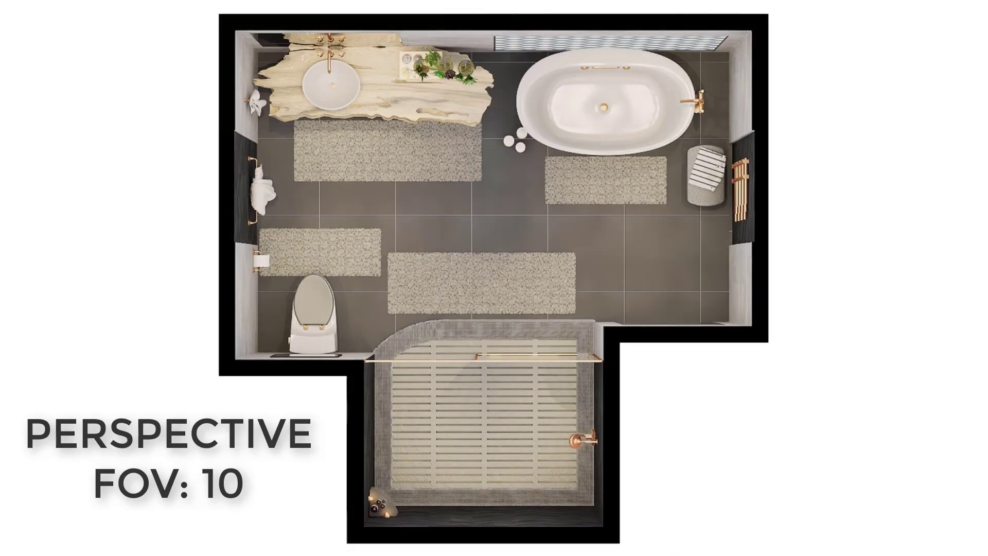